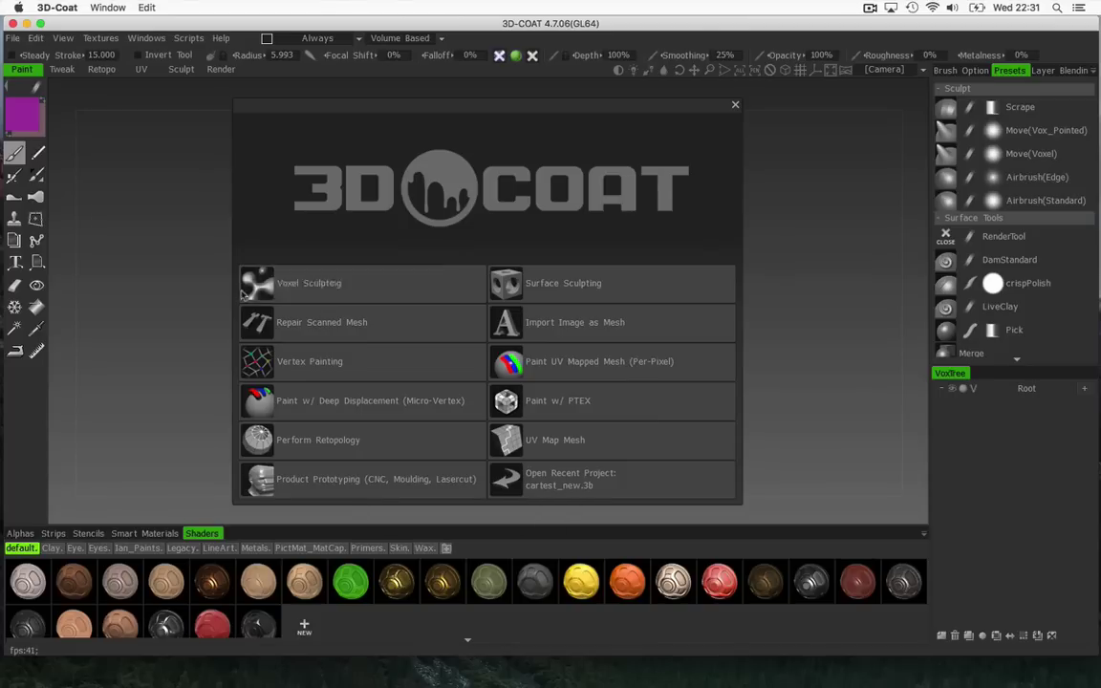
- Start a Voxel Sculpting scene from the sphere primitive, creating Volume14
left_click(298, 287)
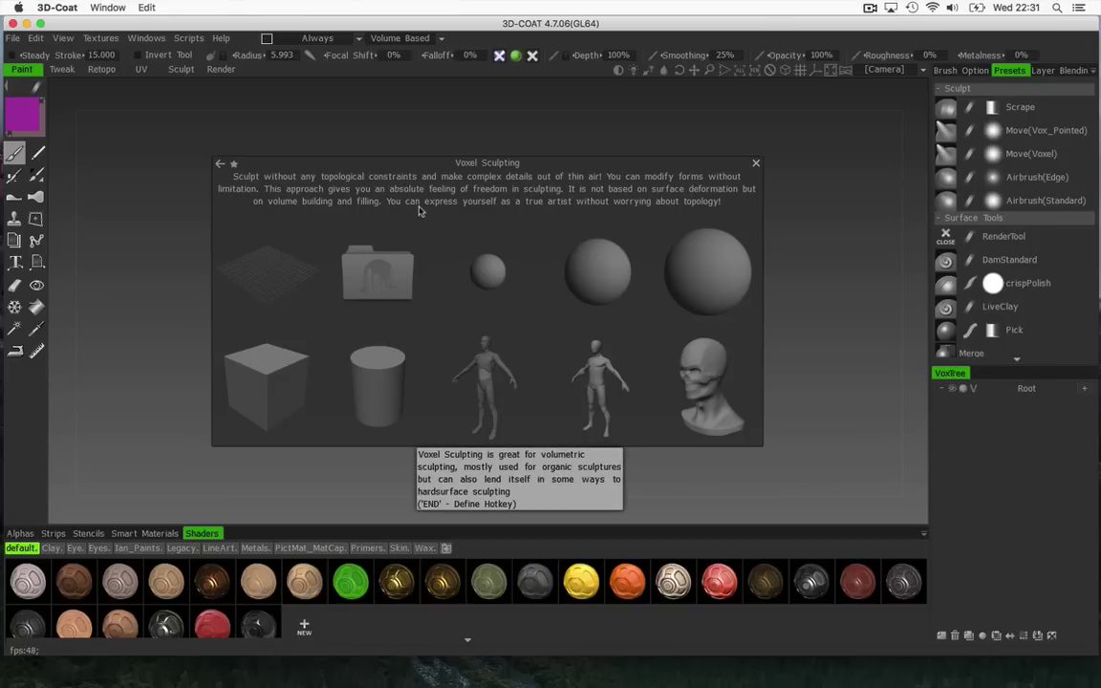
left_click(606, 274)
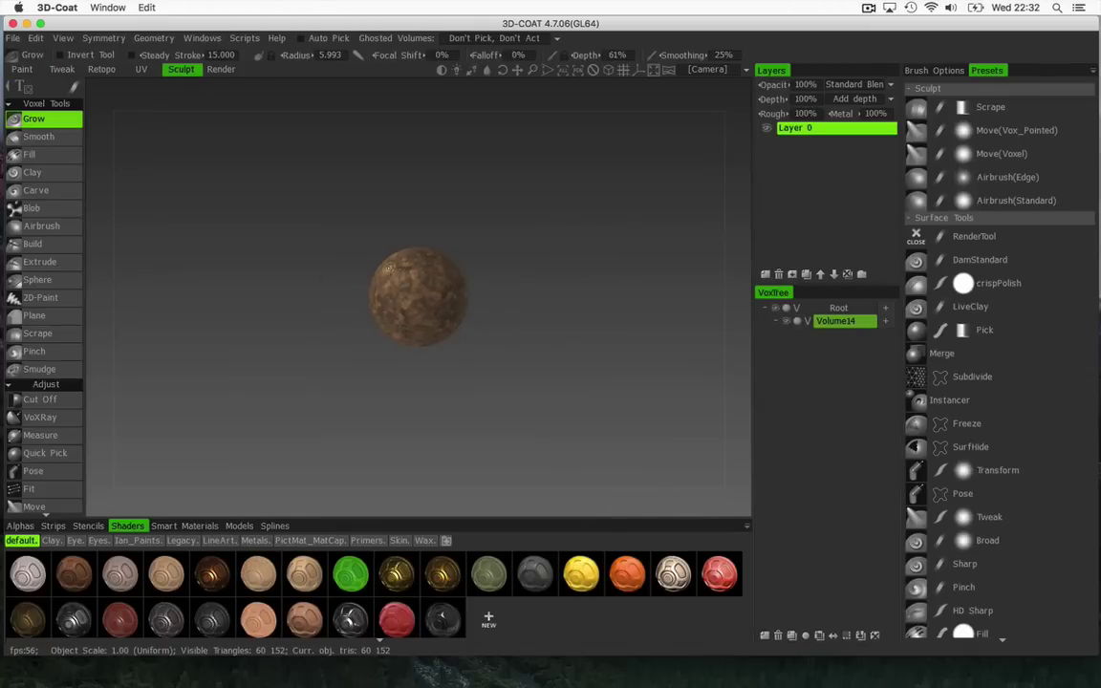
- Give the sphere the smooth tan shader, zoom in, and show the PictMat_MatCap shader set
left_click(260, 575)
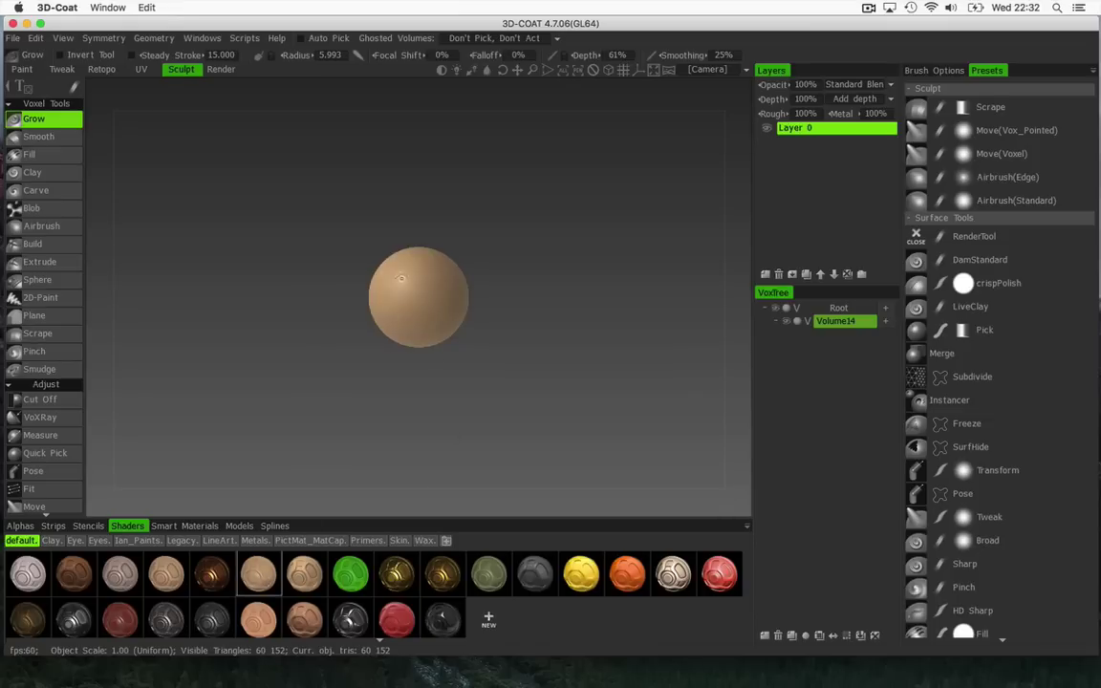
right_click_drag(516, 293, 653, 296)
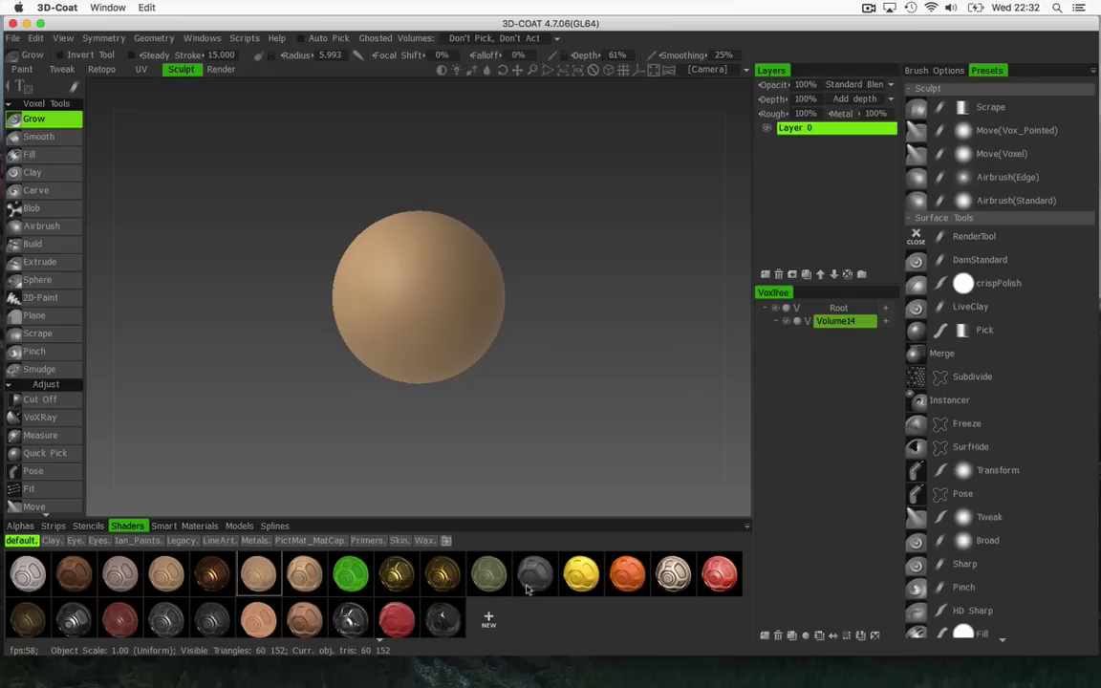
left_click(304, 542)
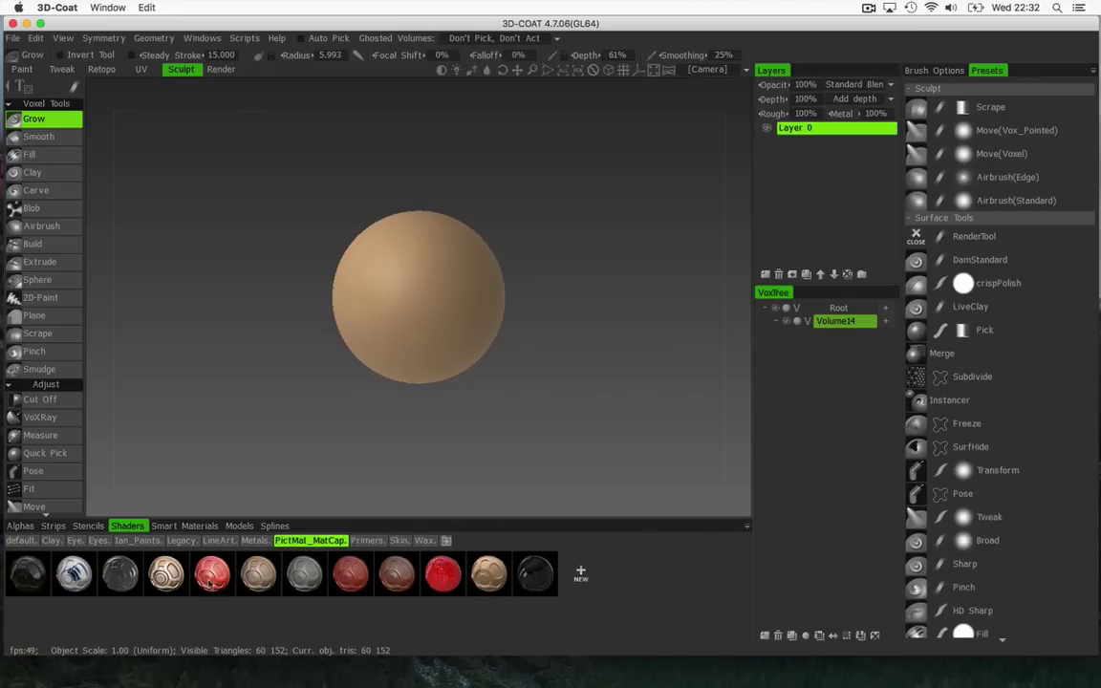
mouse_move(260, 571)
- Construct a new shader from the matcap ball and name it EyeTest2
right_click(261, 573)
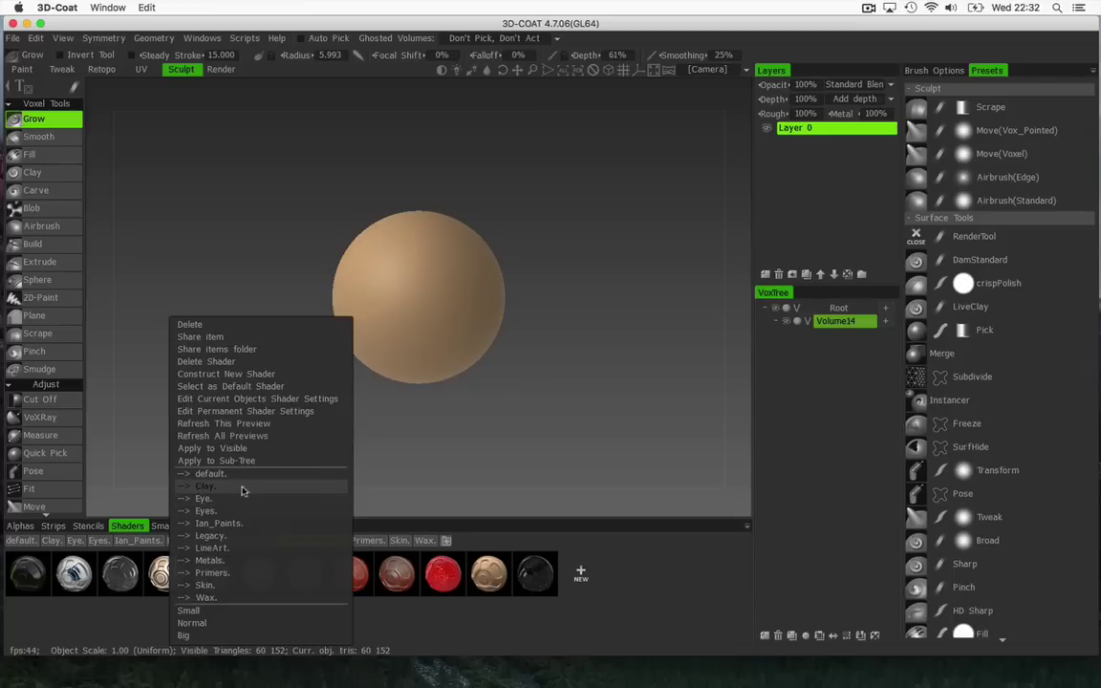
left_click(219, 375)
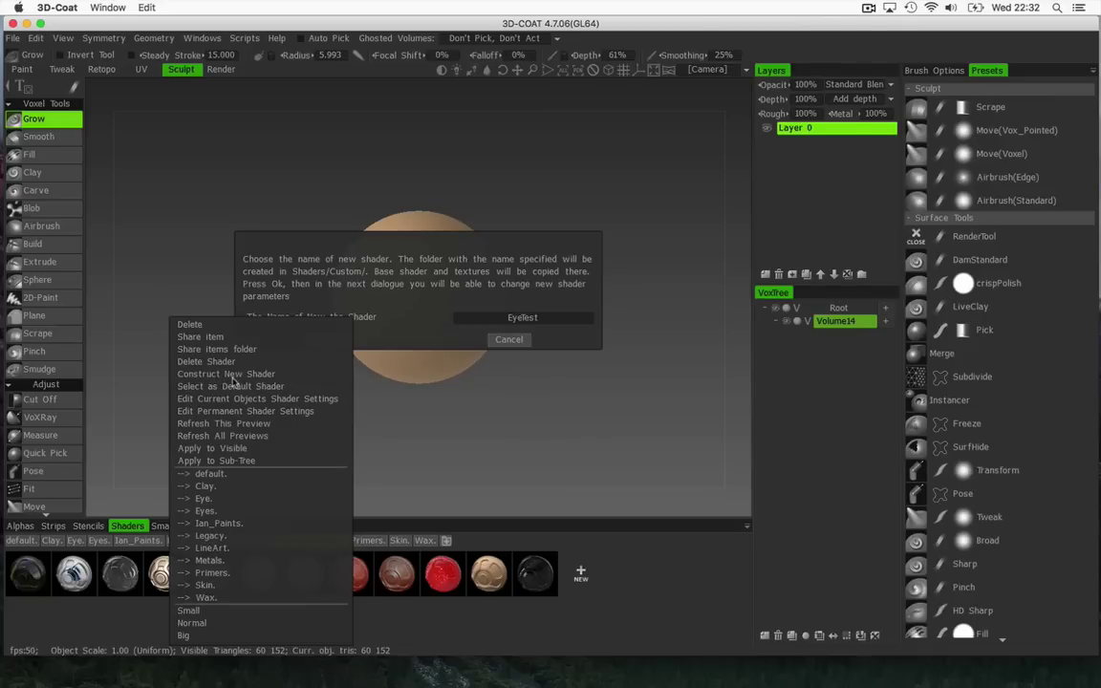
left_click(523, 317)
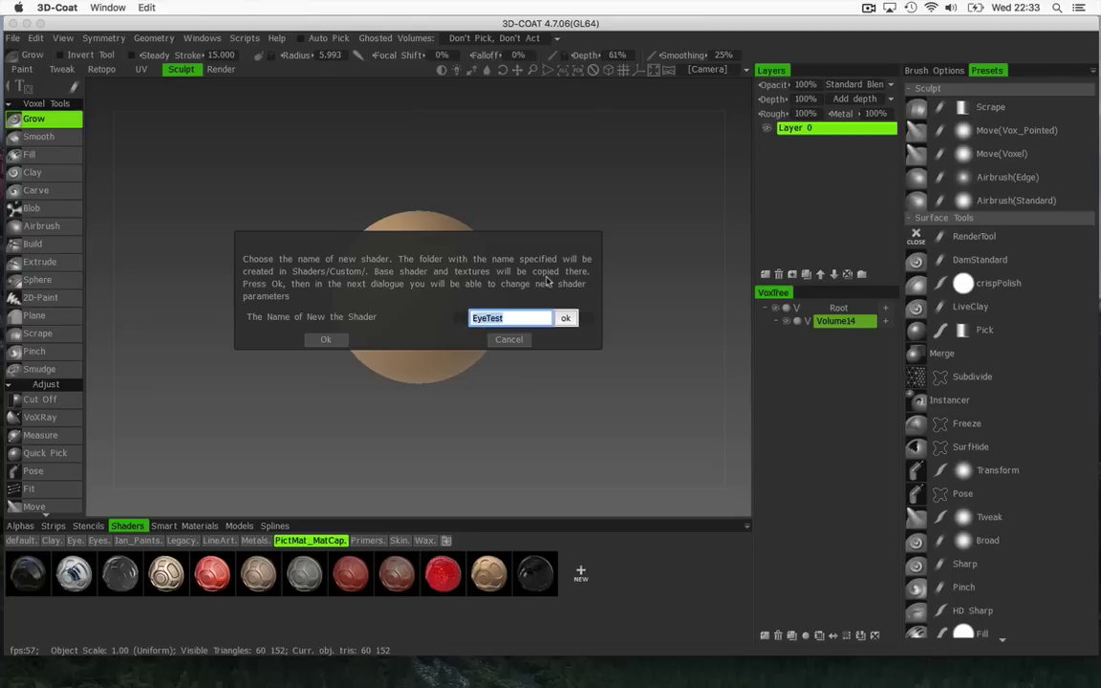
type("EyeTest2")
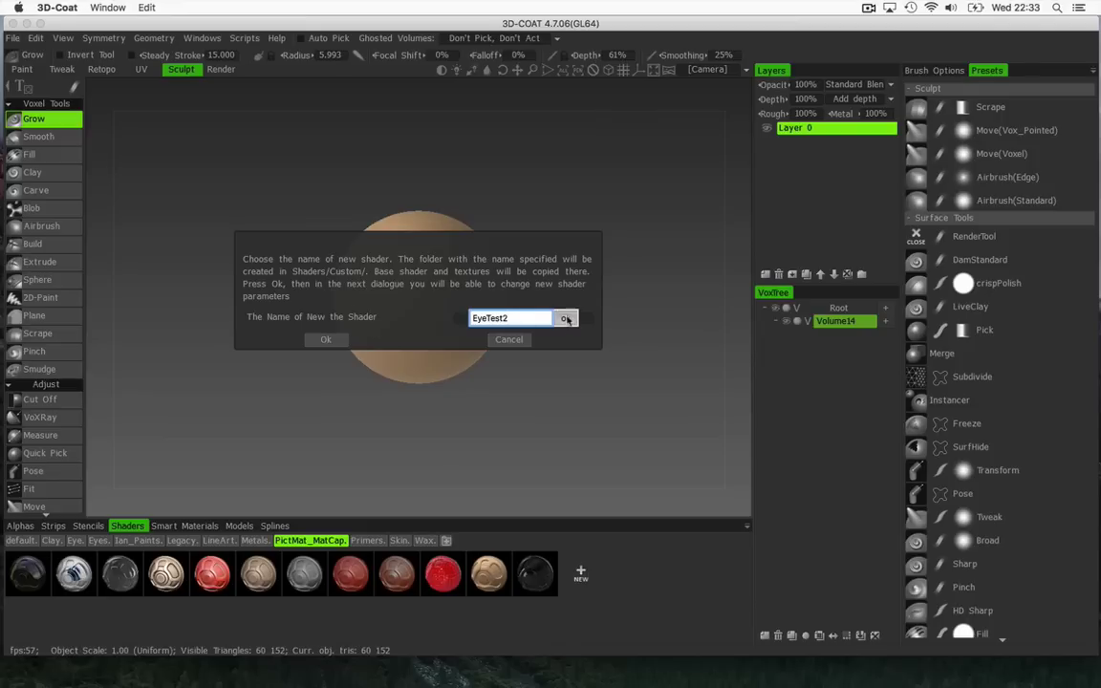
left_click(565, 317)
left_click(325, 341)
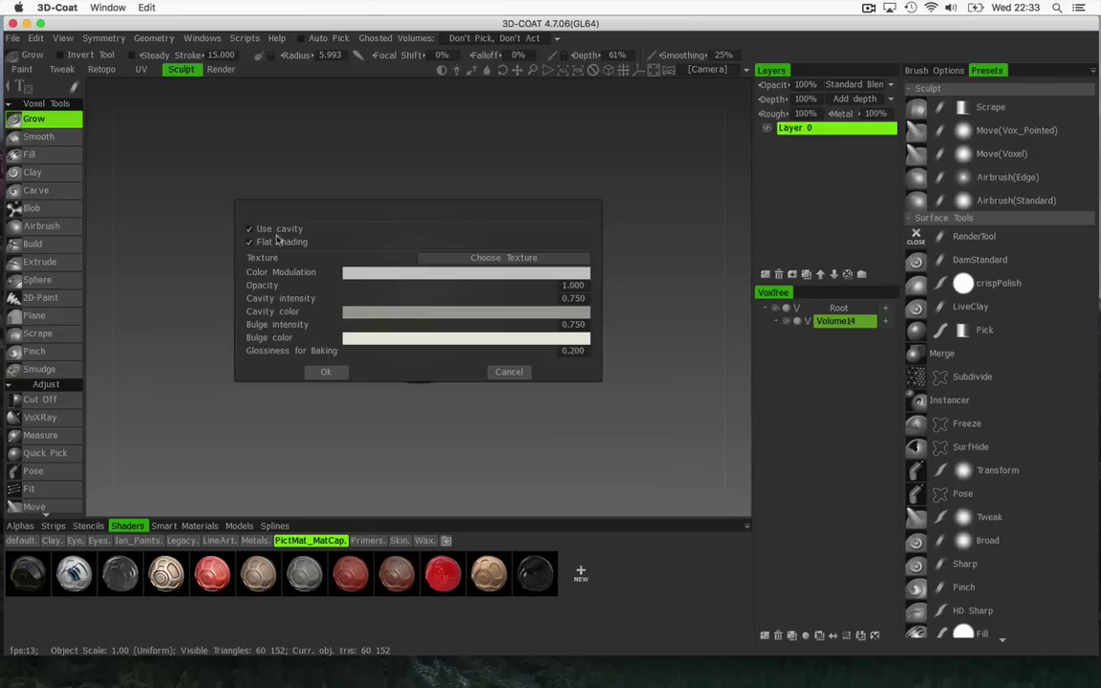
- Leave Use cavity off for EyeTest2 and begin replacing its texture
left_click(250, 230)
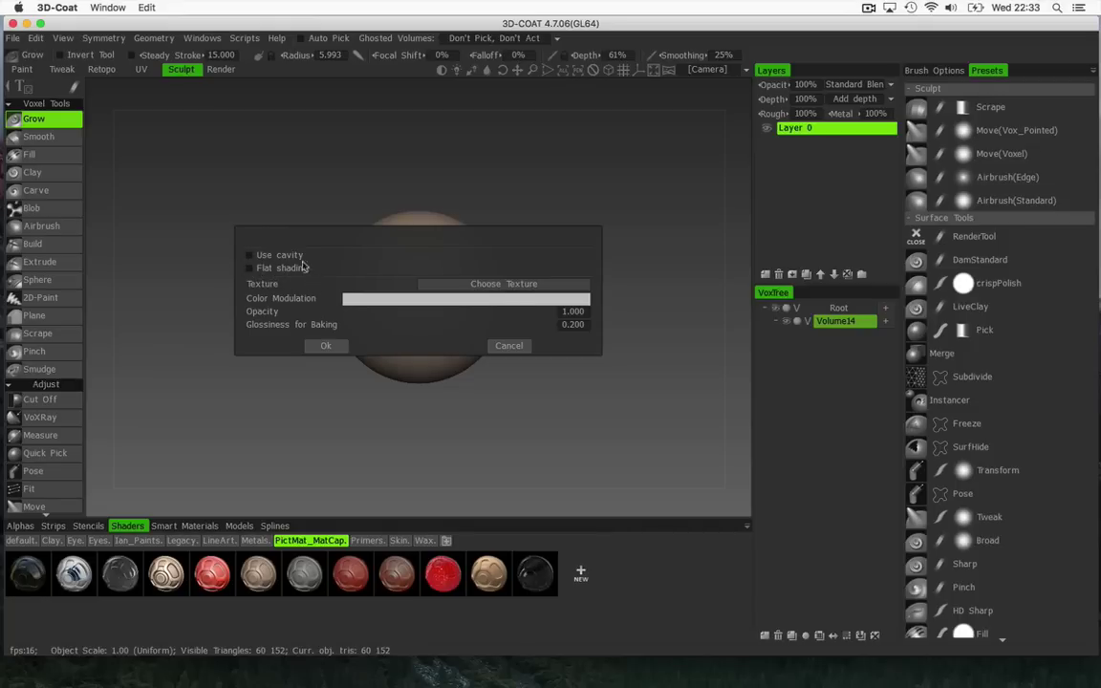
left_click(251, 255)
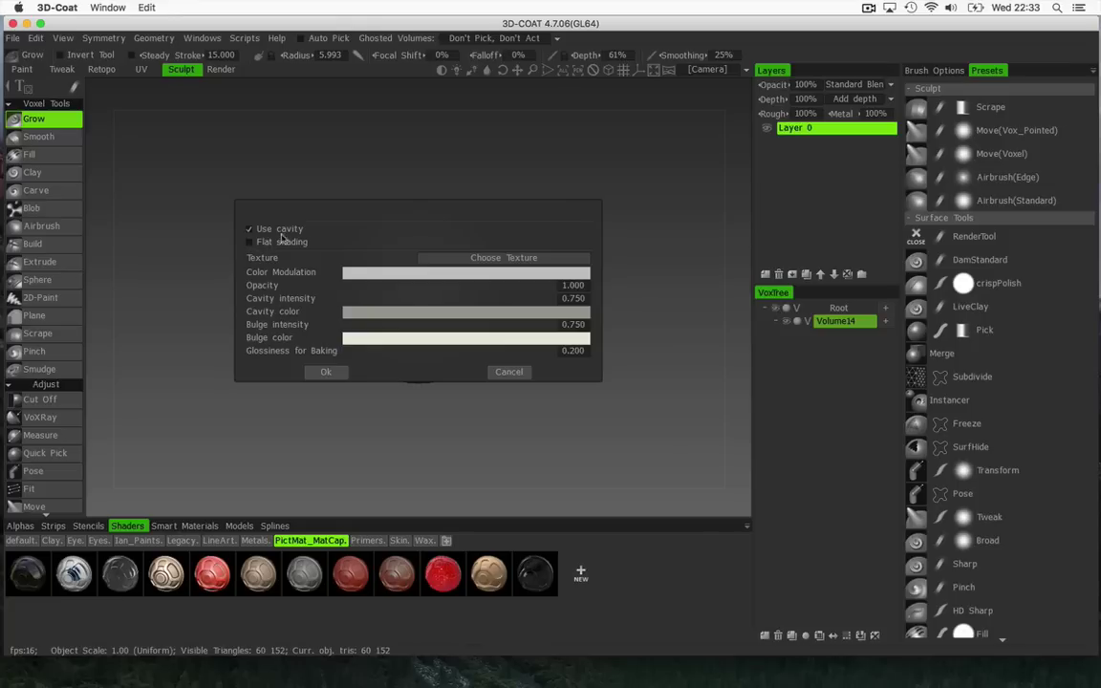
left_click(249, 229)
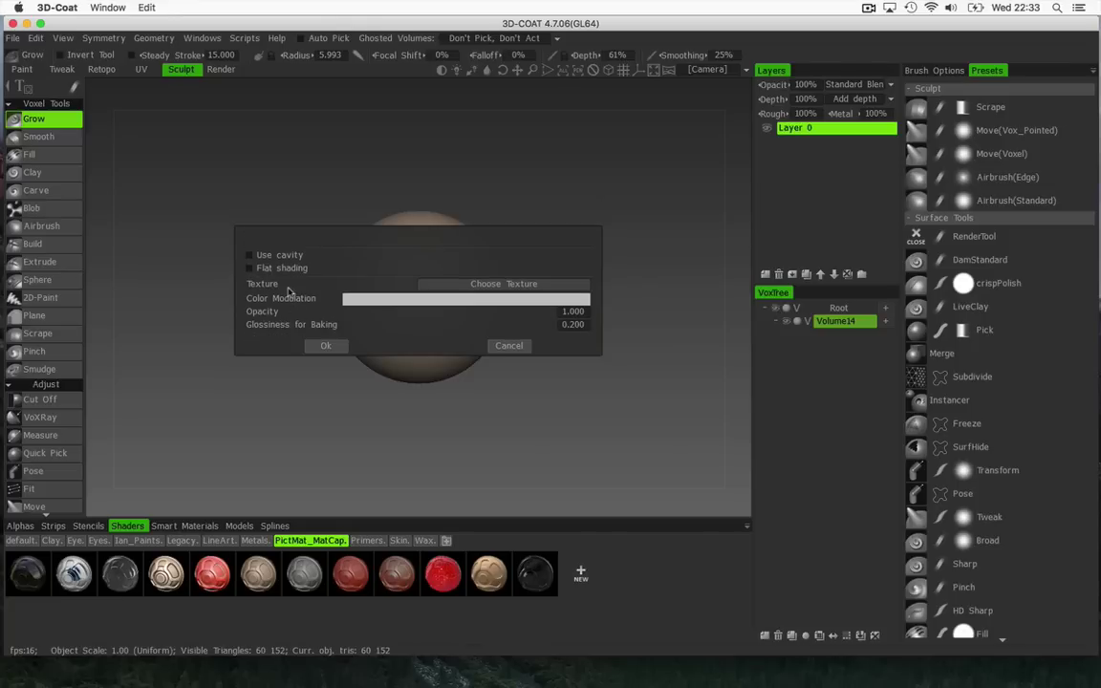
left_click(519, 286)
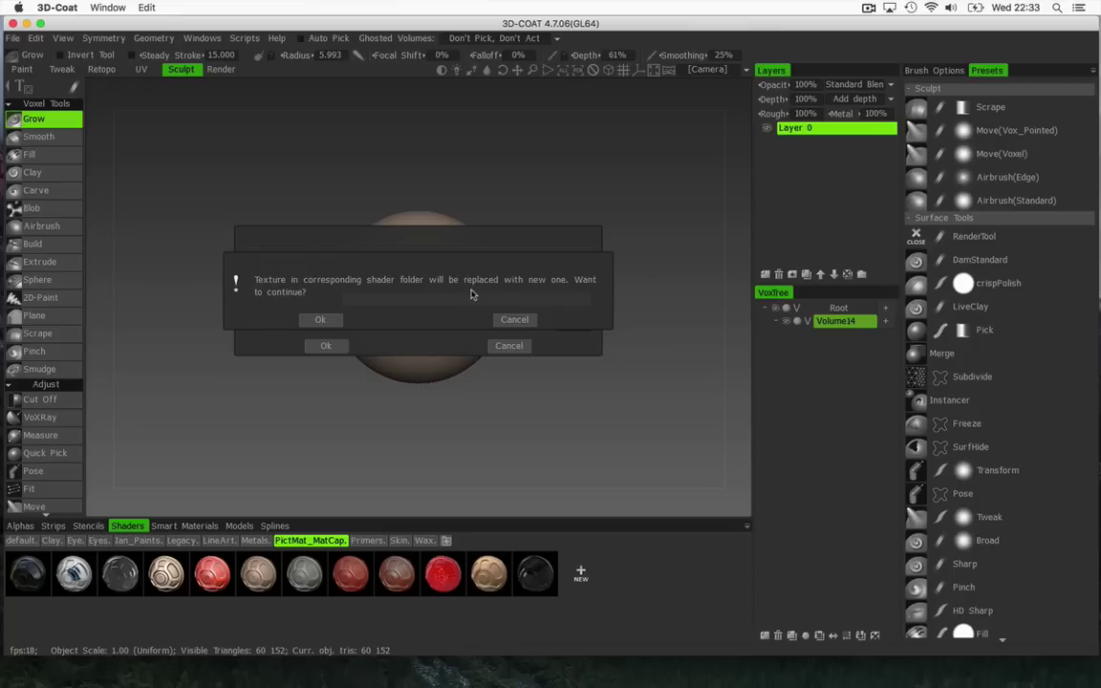
- Load Matcap_Eye.png as the EyeTest2 texture and move the settings dialog off the sphere
key("Return")
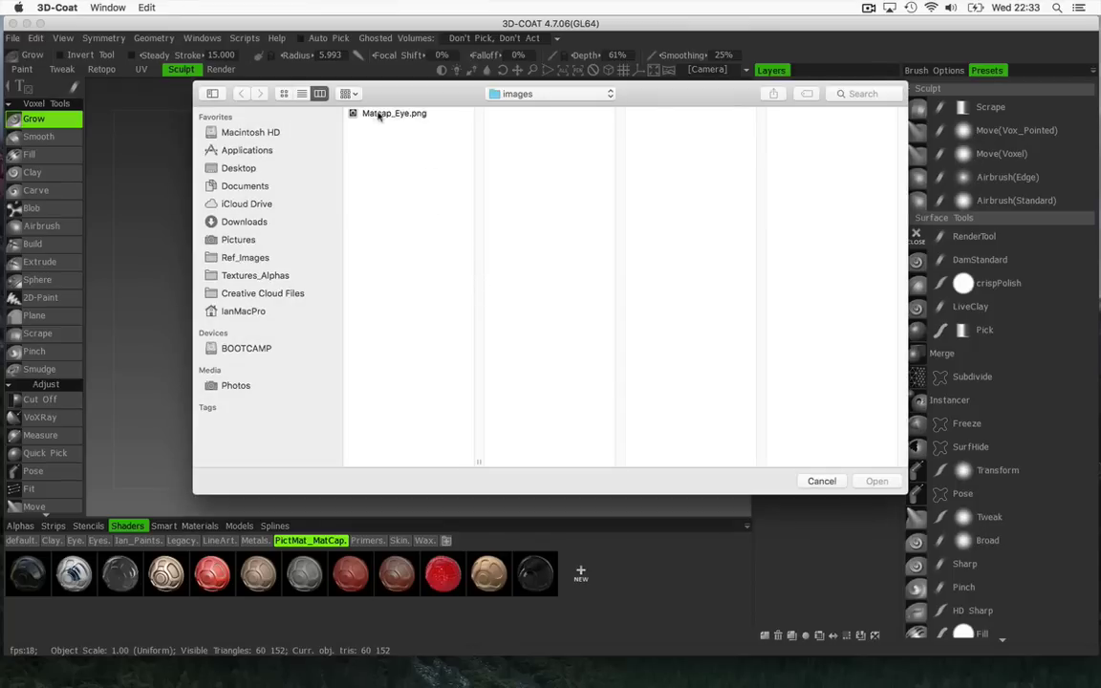
left_click(348, 113)
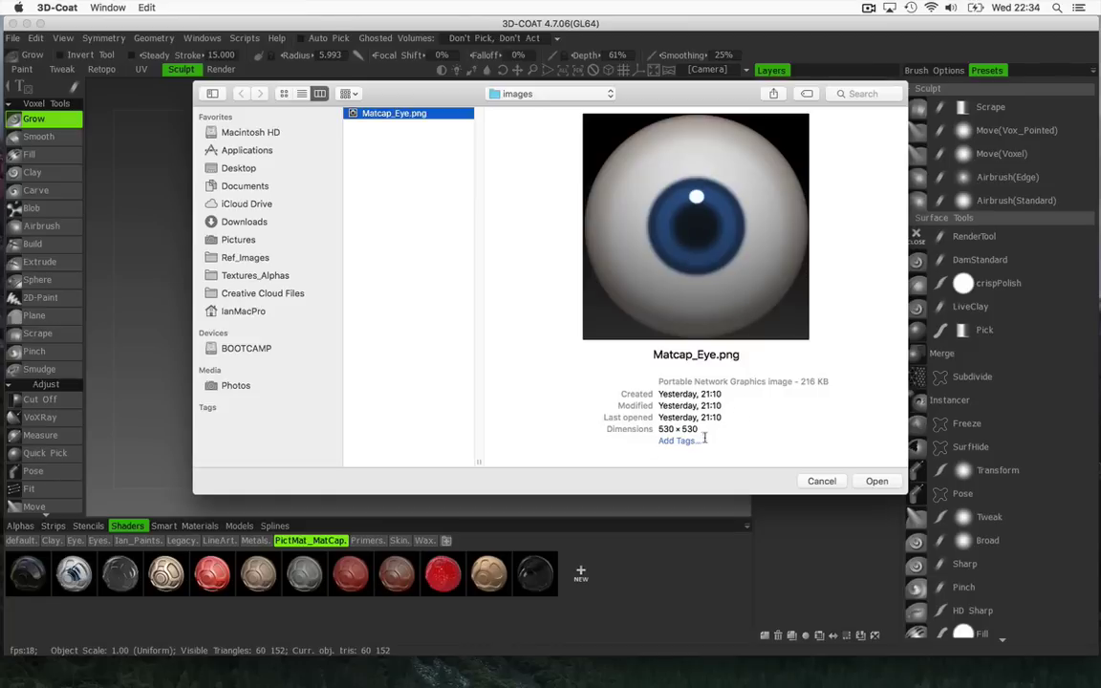
left_click(876, 482)
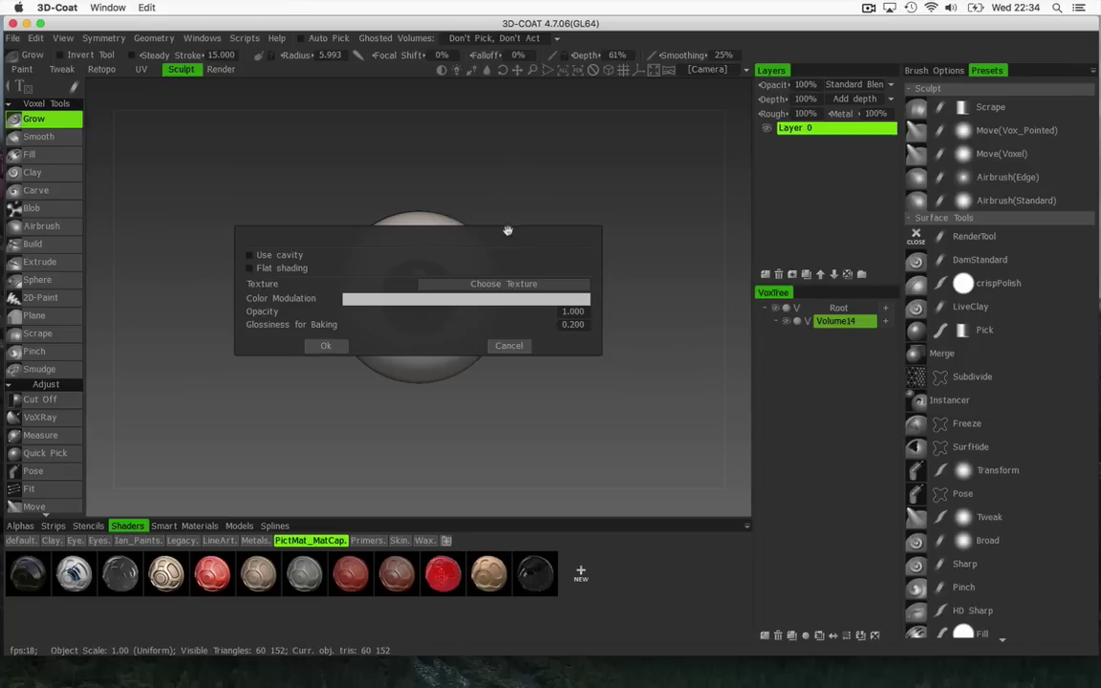
left_click_drag(507, 229, 579, 127)
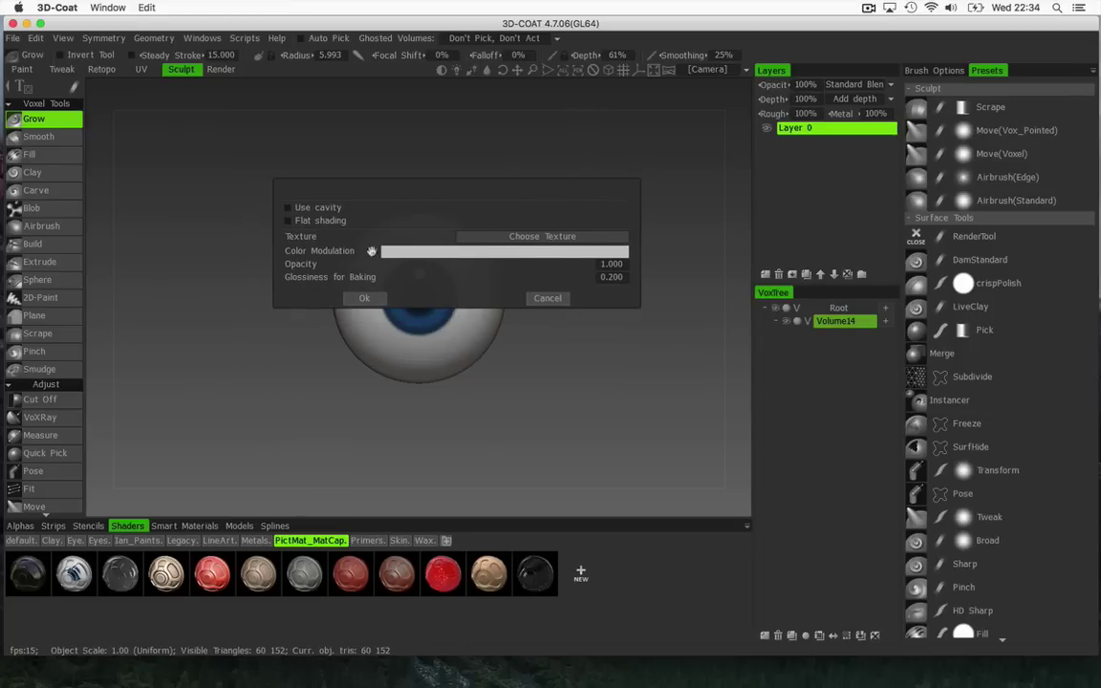
- Accept the EyeTest2 settings and adjust the toolbar lighting contrast on the eyeball
left_click(368, 297)
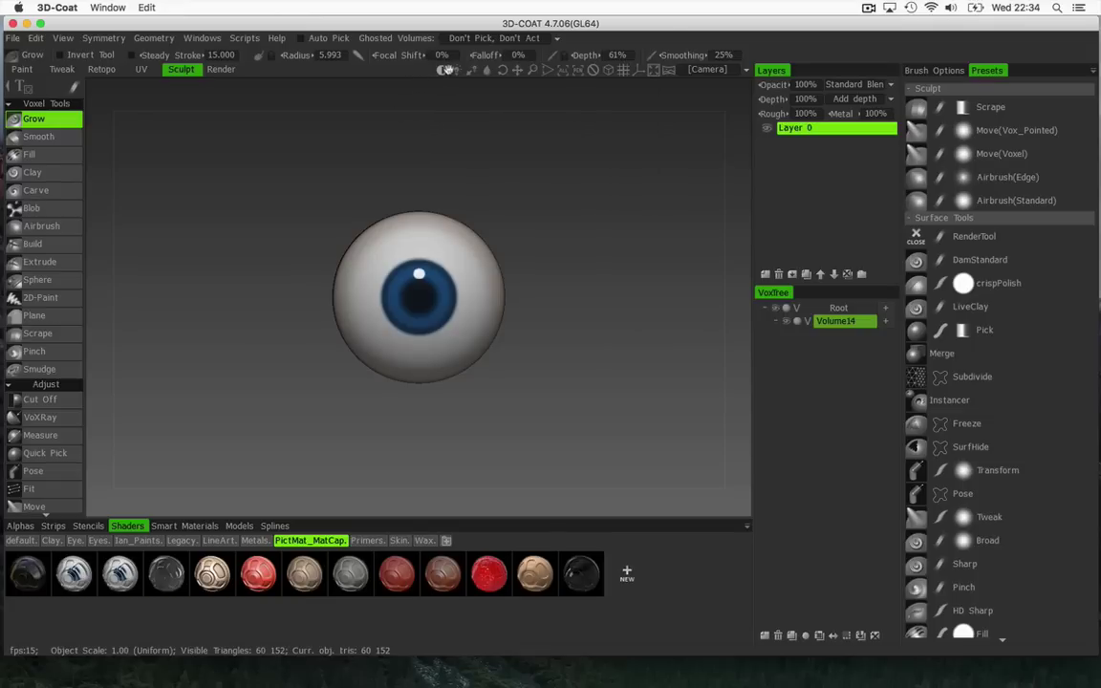
left_click_drag(440, 72, 441, 74)
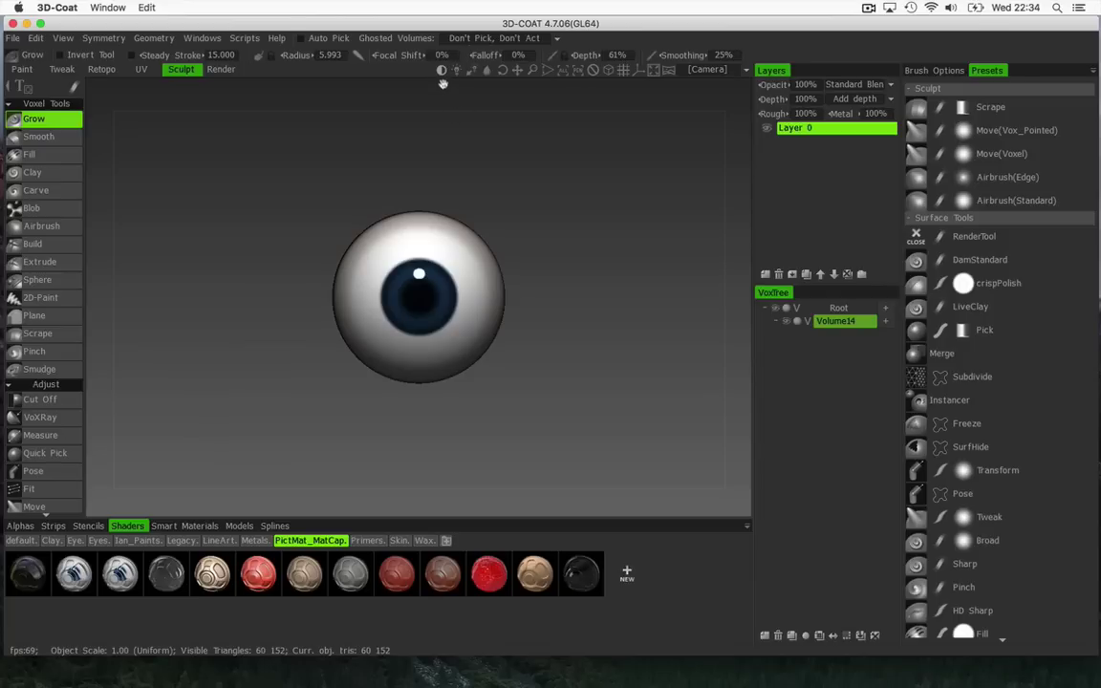
left_click(441, 72)
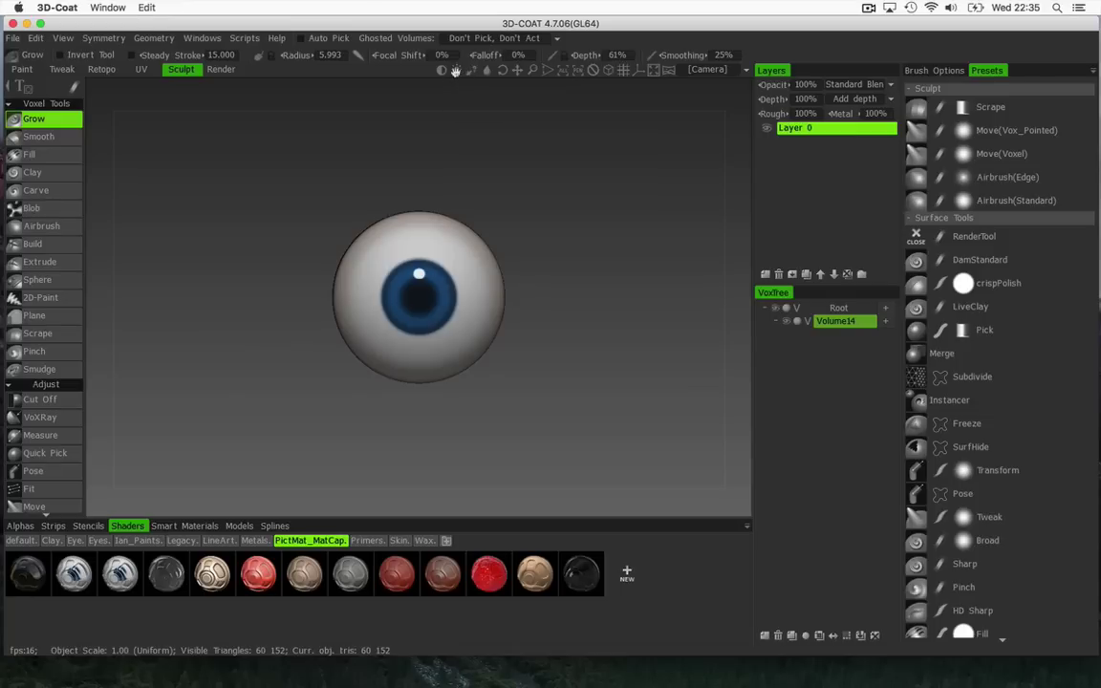
- Fine-tune the toolbar light intensity so the white sclera and blue iris read brightly
mouse_move(456, 71)
left_mouse_down()
mouse_move(472, 74)
mouse_move(397, 67)
mouse_move(401, 89)
mouse_move(453, 92)
mouse_move(459, 72)
left_mouse_up()
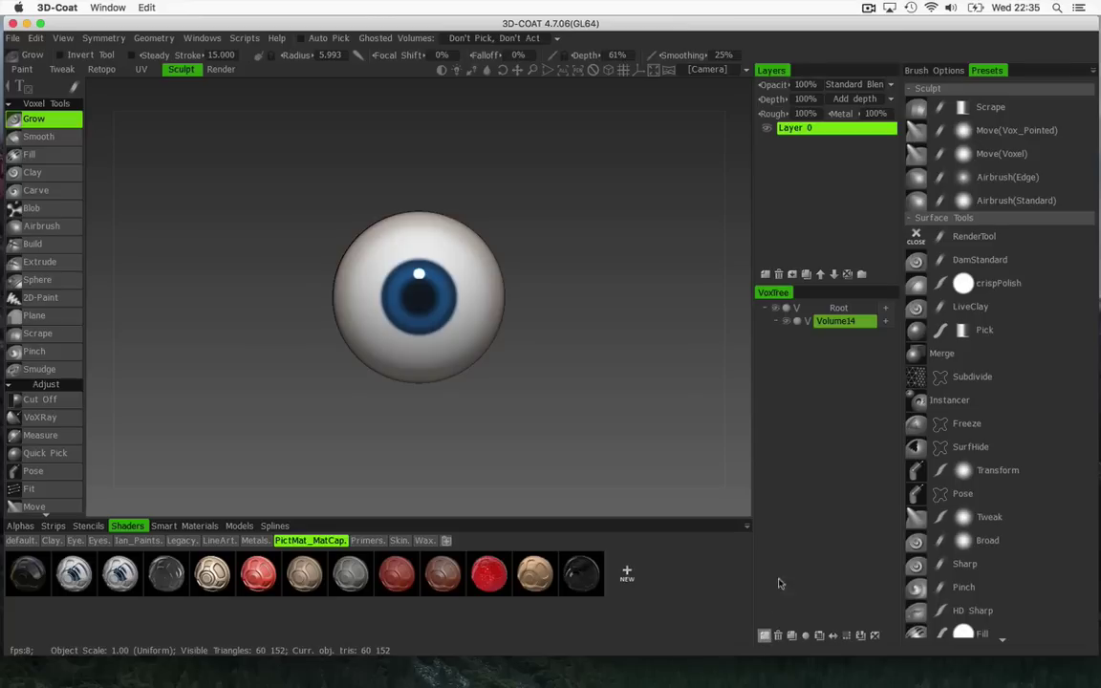
- Add empty volume Volume15 and preview a radius-50 sphere primitive around the eyeball
left_click(834, 340)
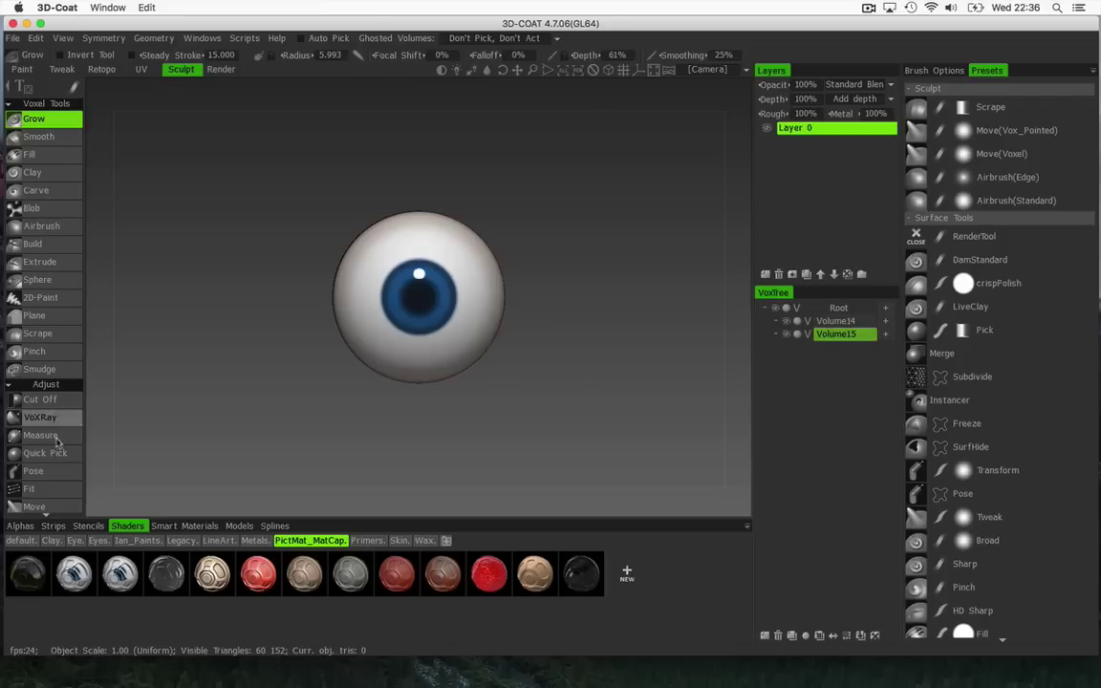
scroll(55, 447, "down", 2)
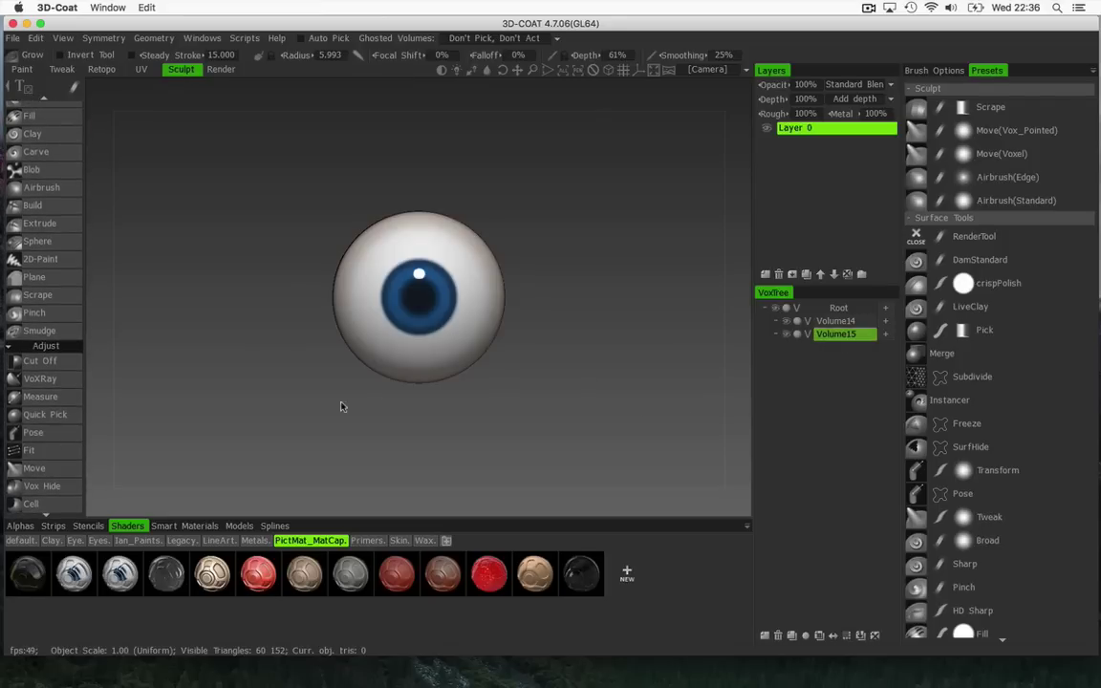
key("space")
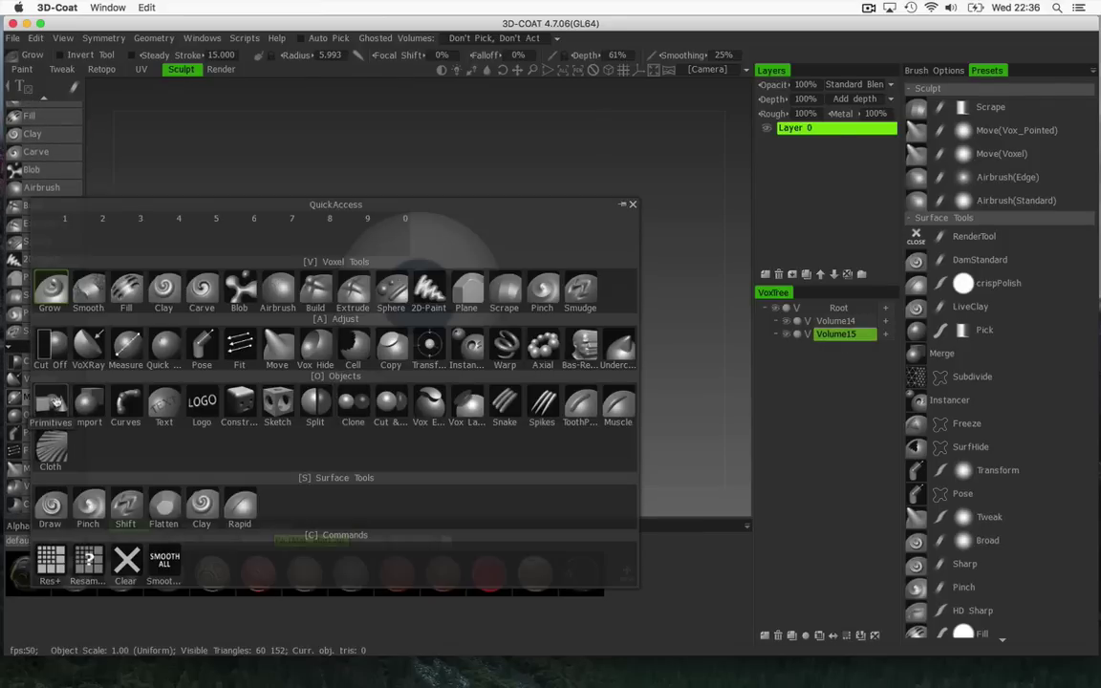
left_click(51, 402)
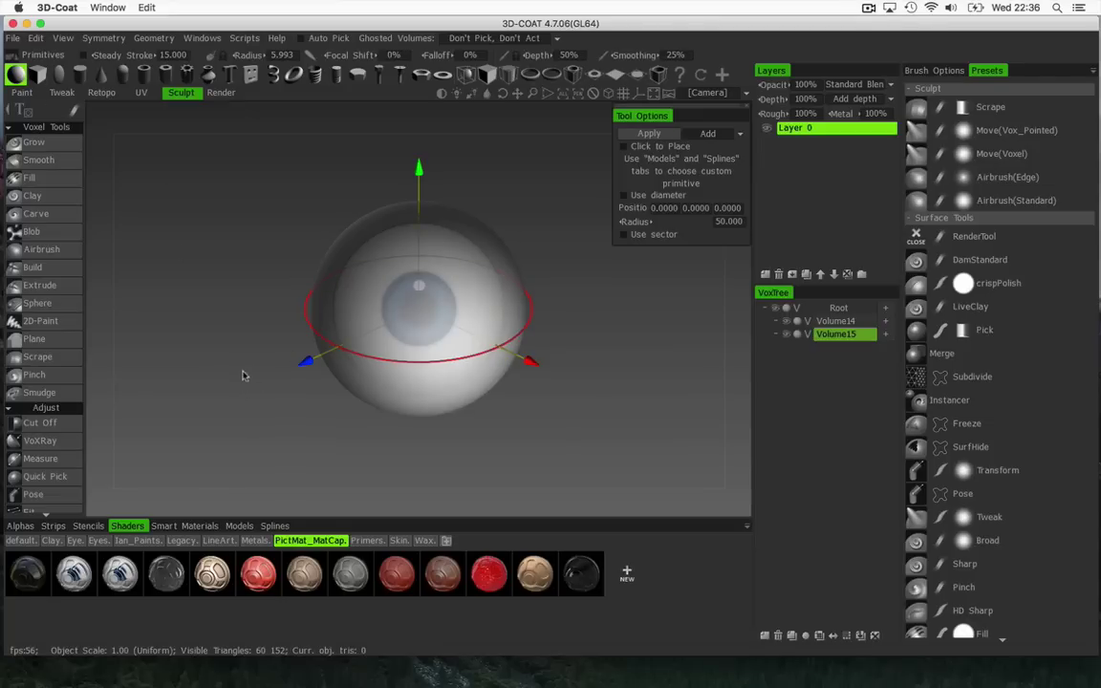
left_click_drag(244, 376, 305, 307)
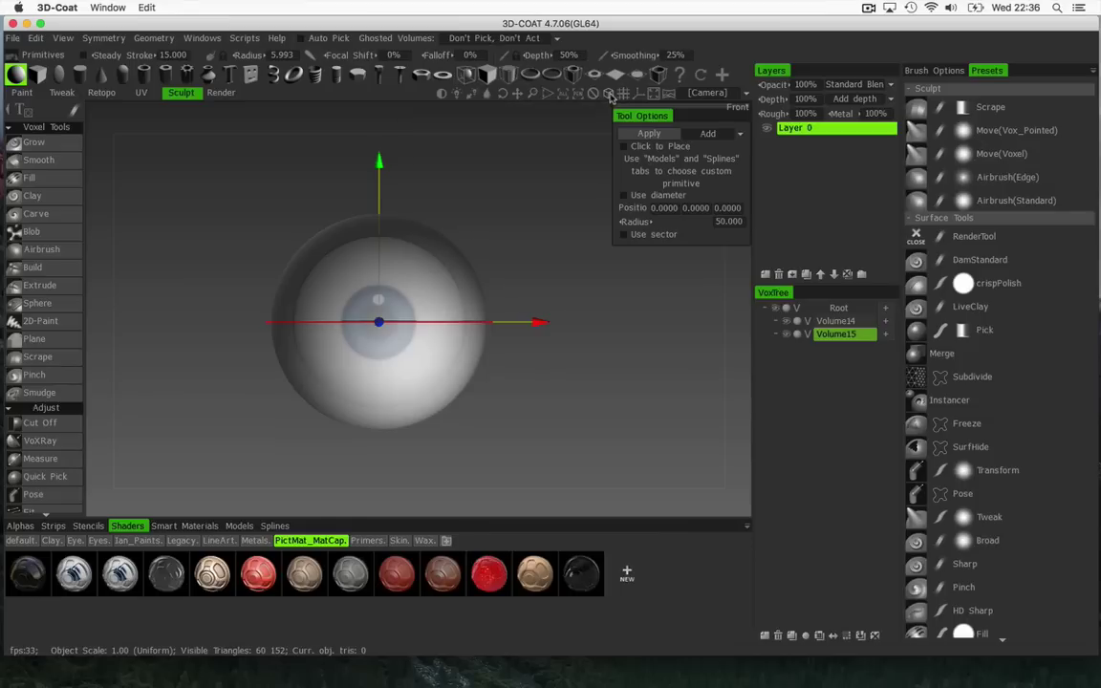
- From the front view, shrink the sphere primitive to radius 44.124 around the eyeball
left_click(609, 98)
left_click(608, 99)
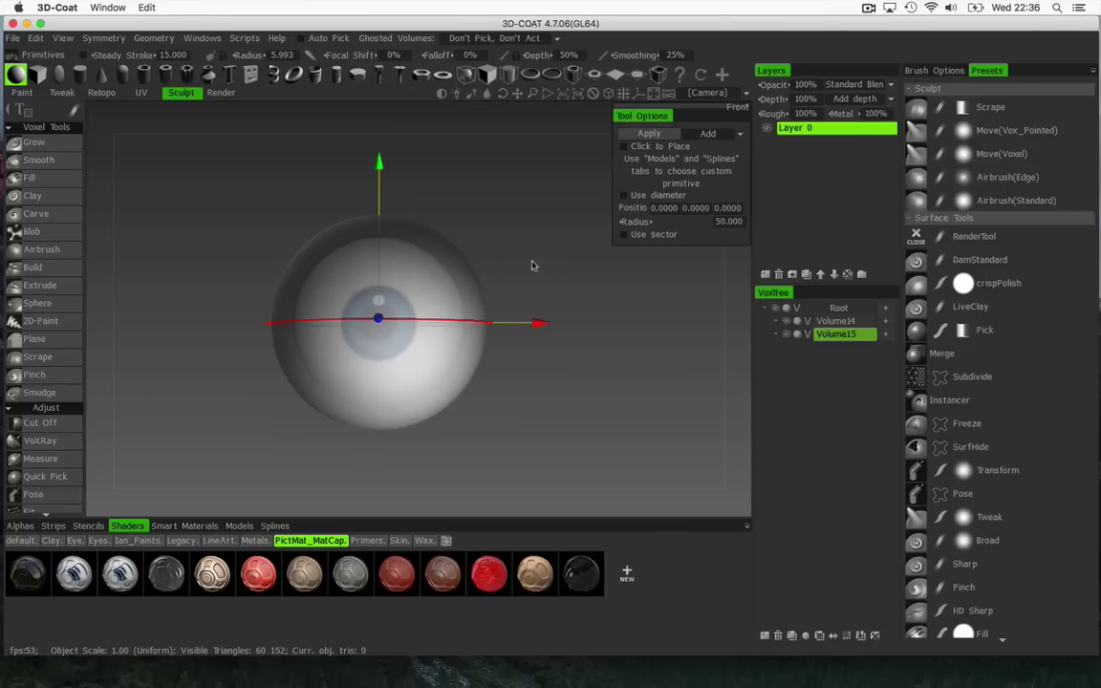
left_click_drag(532, 266, 554, 286)
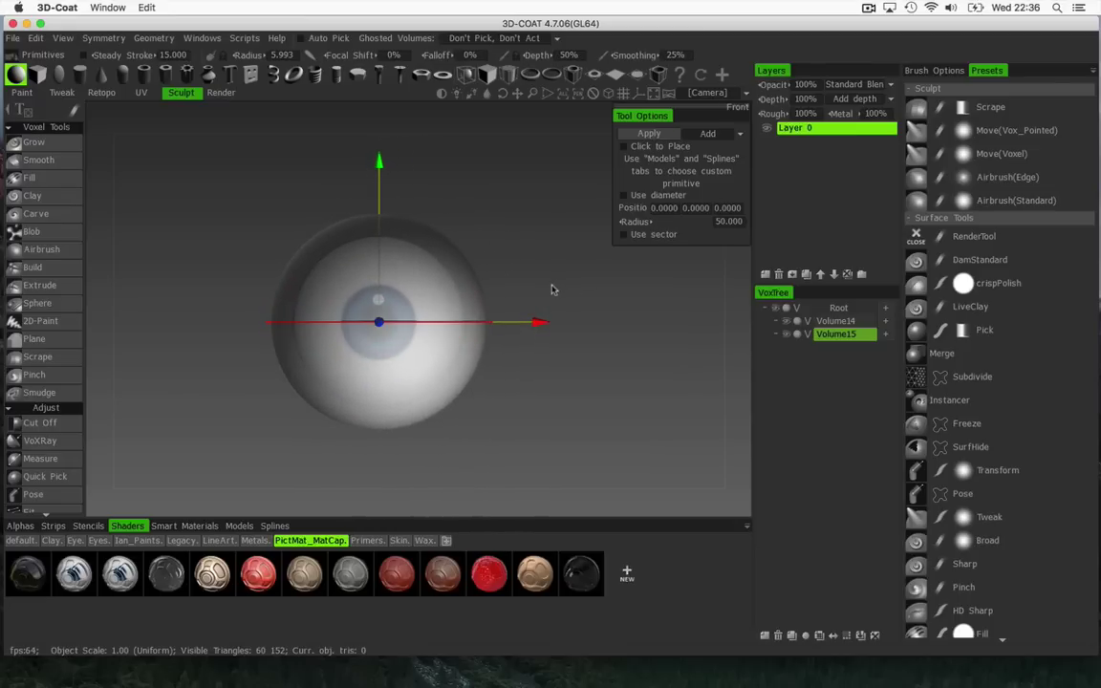
right_click_drag(516, 283, 582, 312)
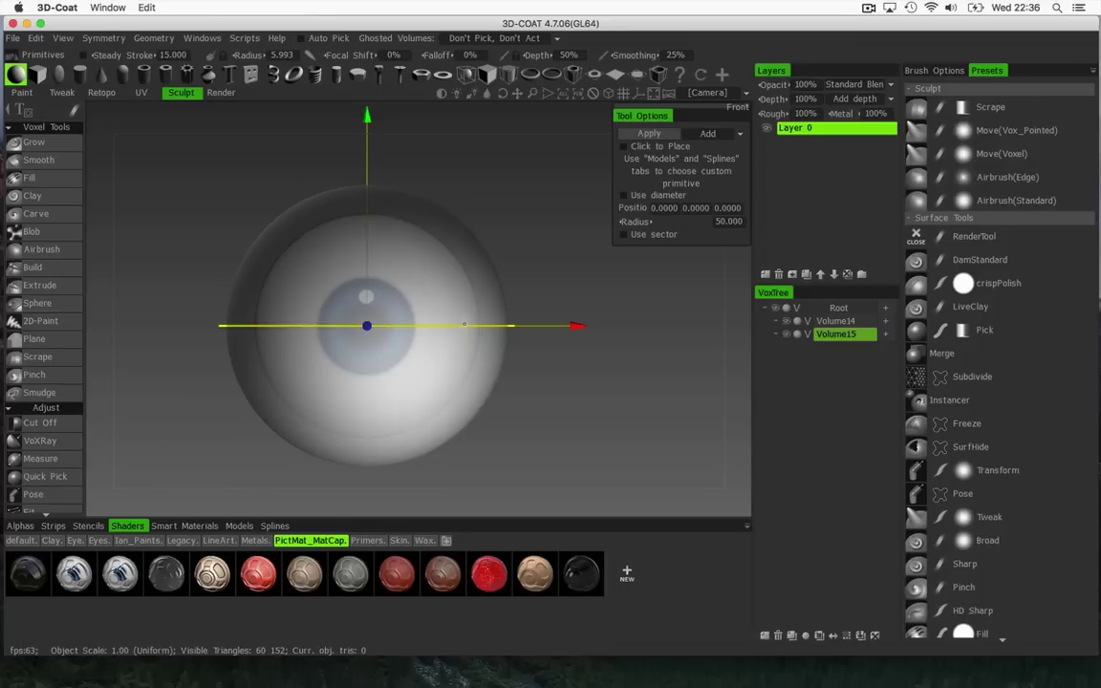
mouse_move(466, 325)
left_mouse_down()
mouse_move(443, 323)
mouse_move(453, 322)
left_mouse_up()
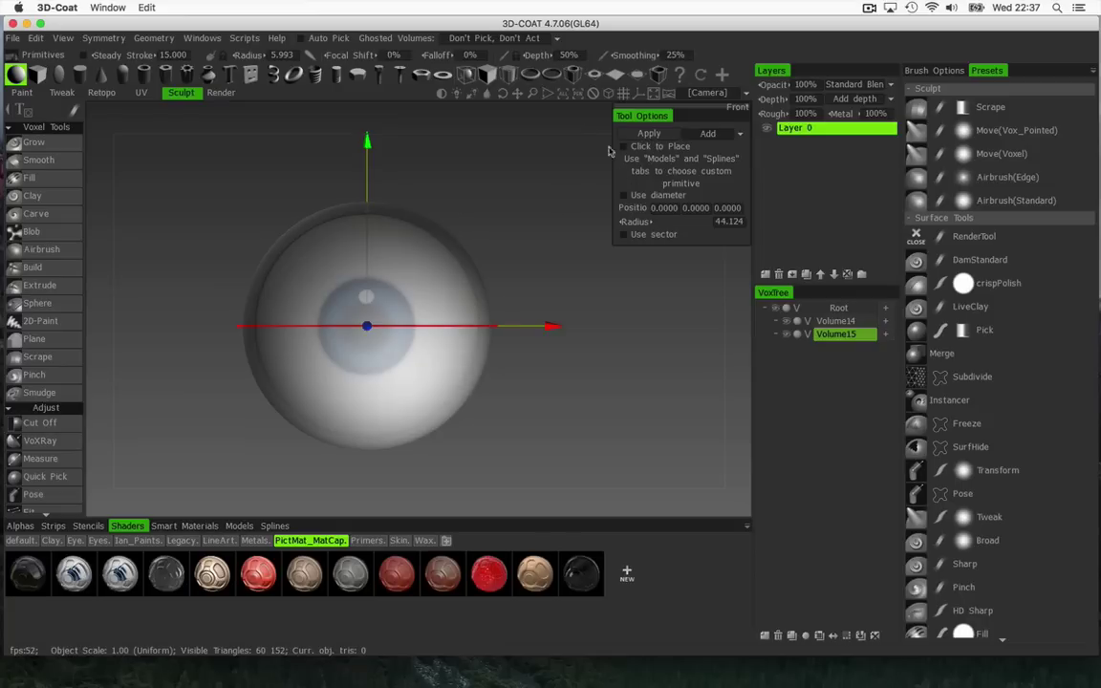
- Switch to Grow and give the outer sphere the green default shader
left_click(38, 143)
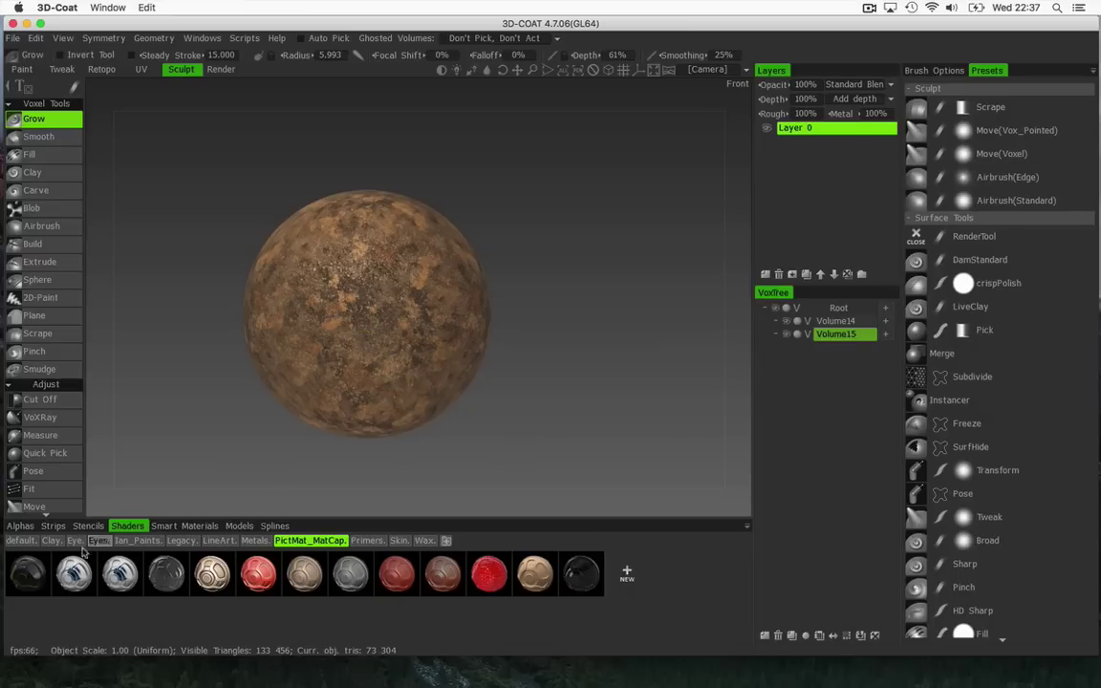
left_click(20, 541)
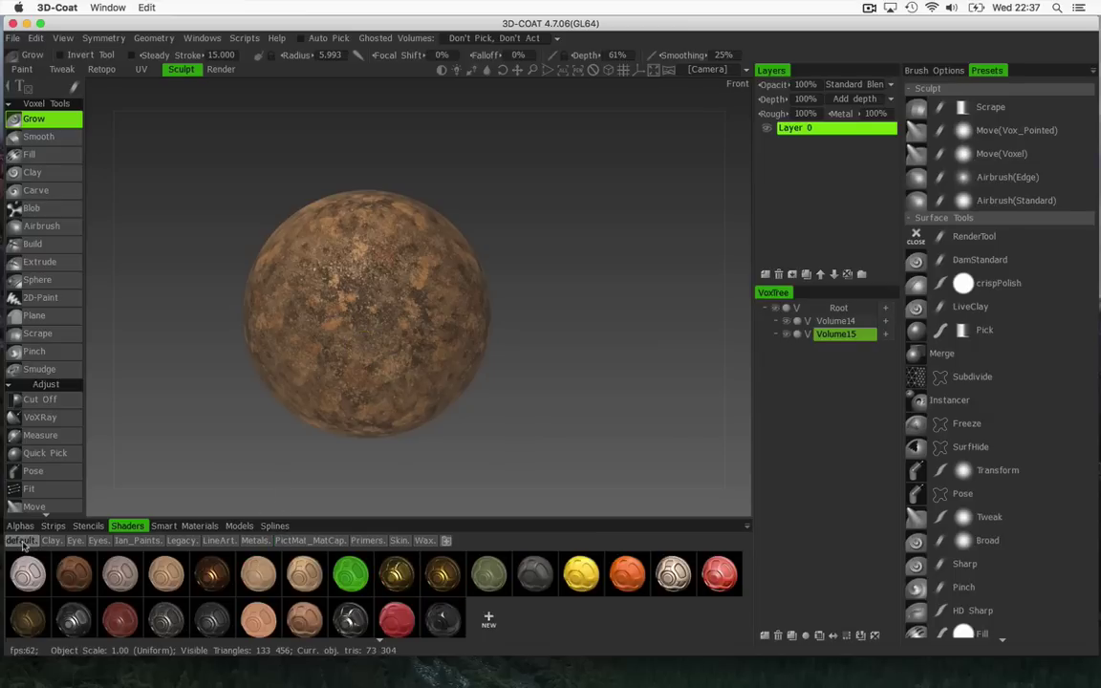
left_click(352, 573)
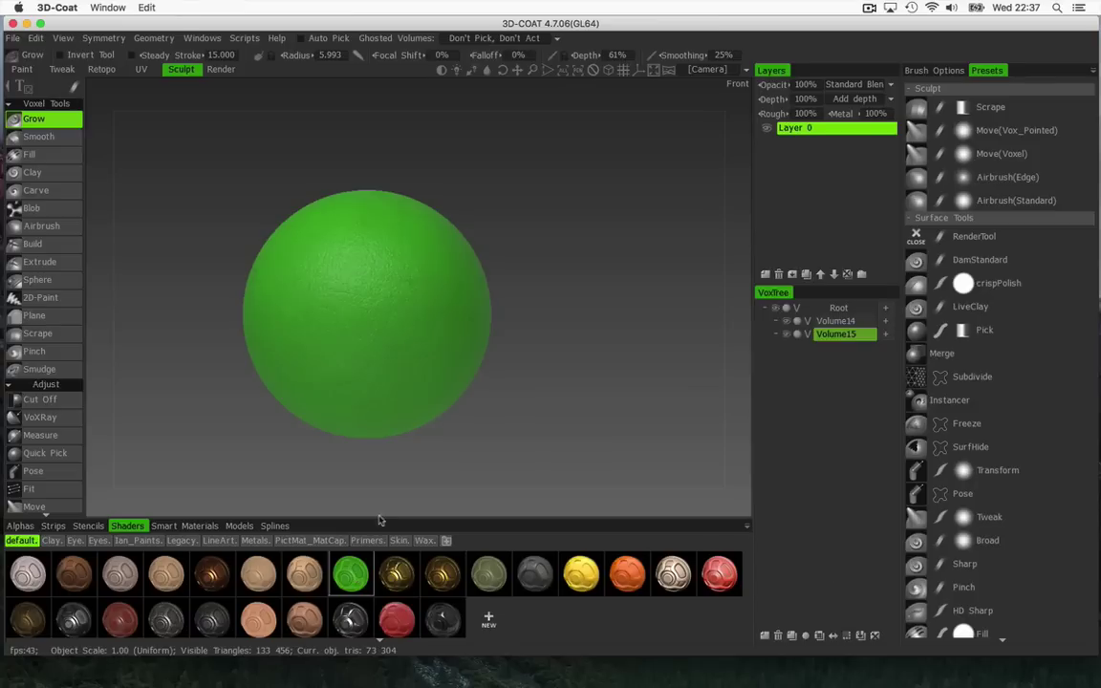
- Toggle Volume15's visibility to check the blue-iris eyeball beneath the green sphere
right_click_drag(536, 288, 666, 309)
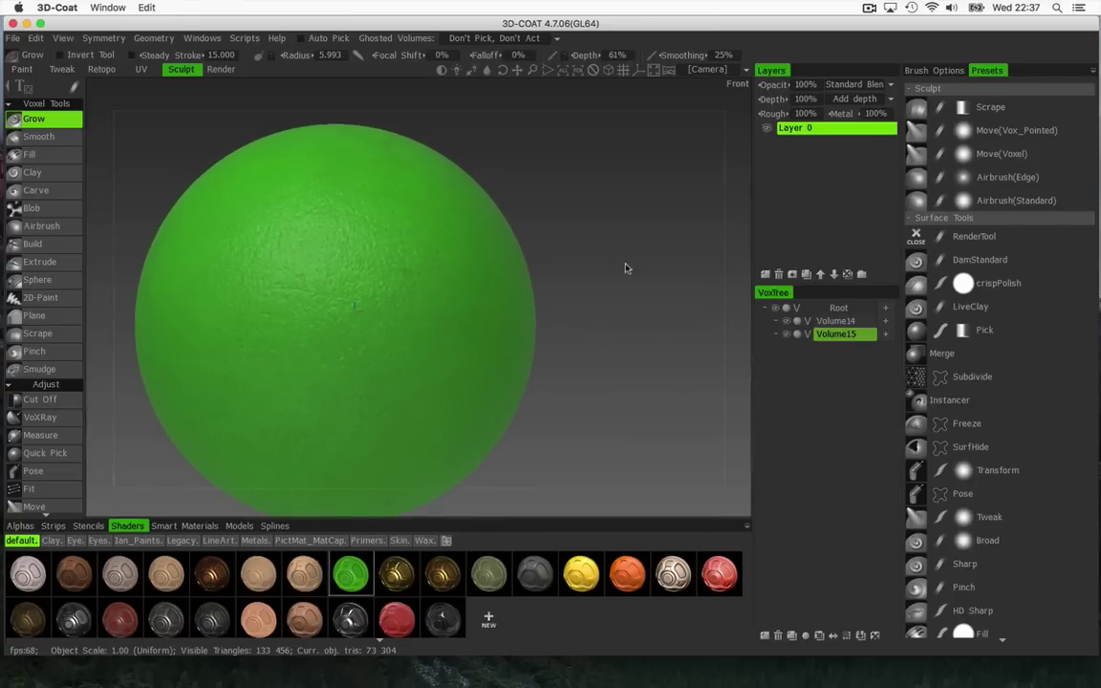
right_click_drag(627, 265, 371, 282)
mouse_move(530, 267)
left_mouse_down()
mouse_move(560, 272)
mouse_move(571, 300)
left_mouse_up()
left_click_drag(830, 334, 795, 343)
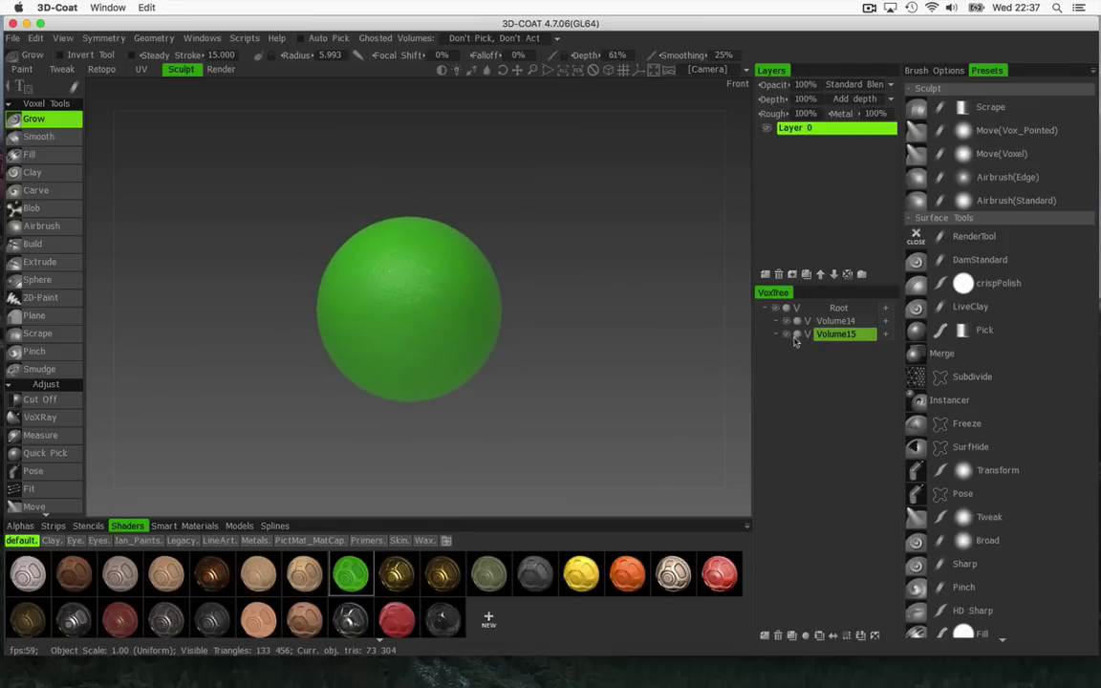
left_click(789, 337)
left_click(789, 337)
- Toggle the green sphere's visibility off and on, then rename Volume15 to FrogSkin
left_click(788, 336)
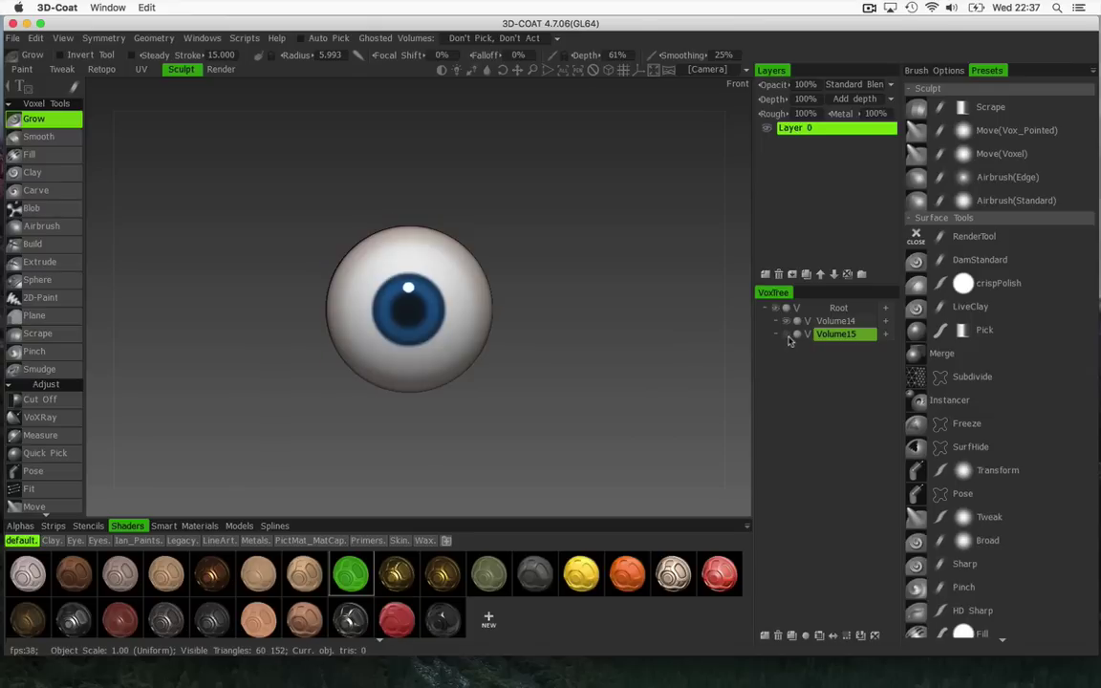
left_click(789, 337)
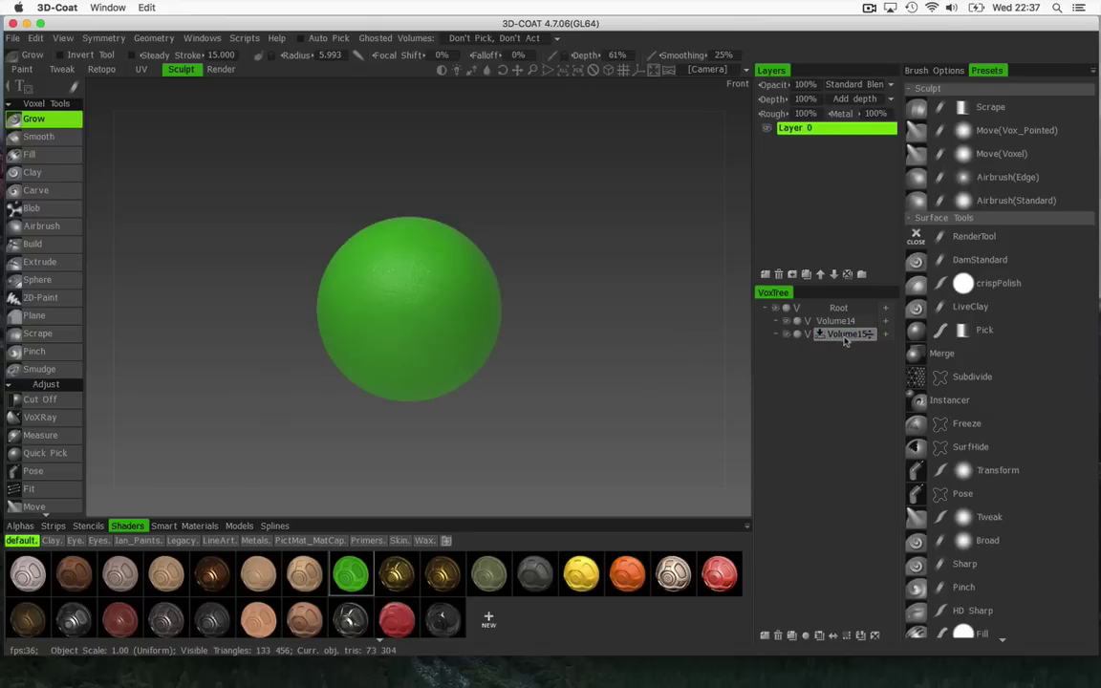
double_click(844, 335)
type("FrogS")
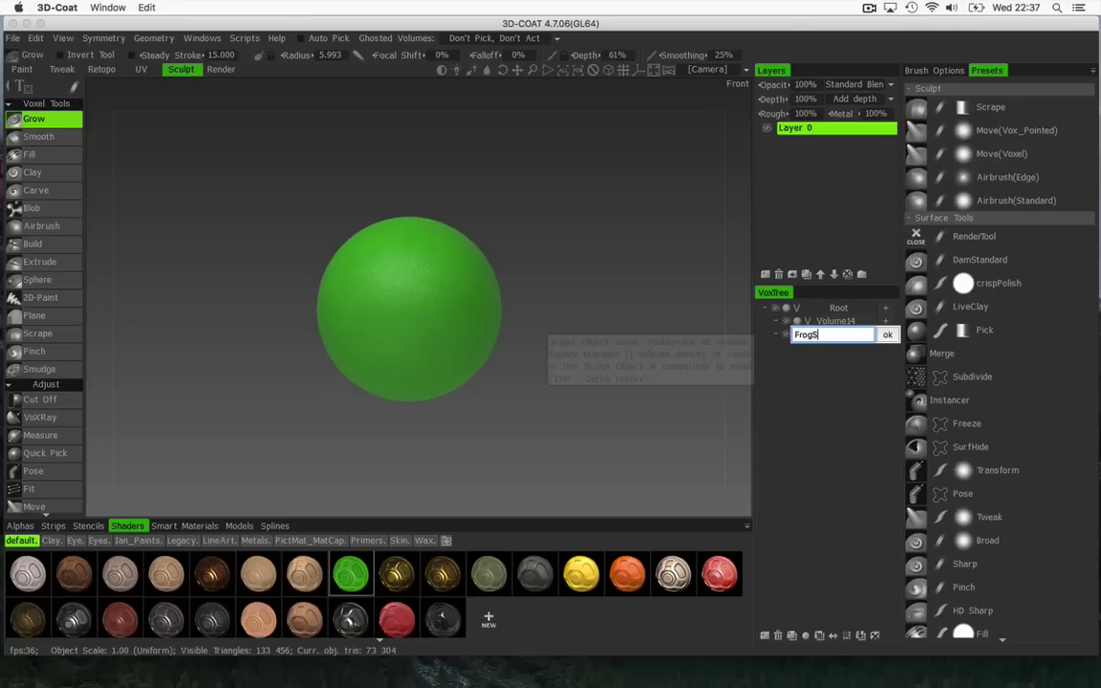
type("kin")
key("Return")
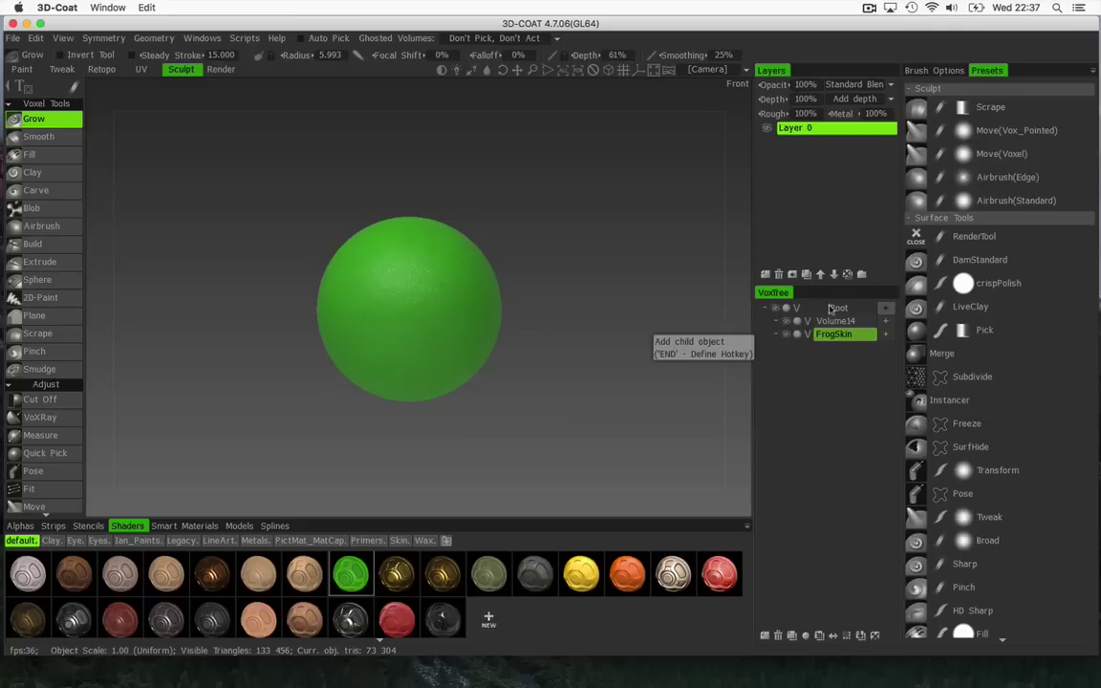
- Rename Volume14 to EyeBall in the VoxTree
left_click(838, 322)
double_click(838, 322)
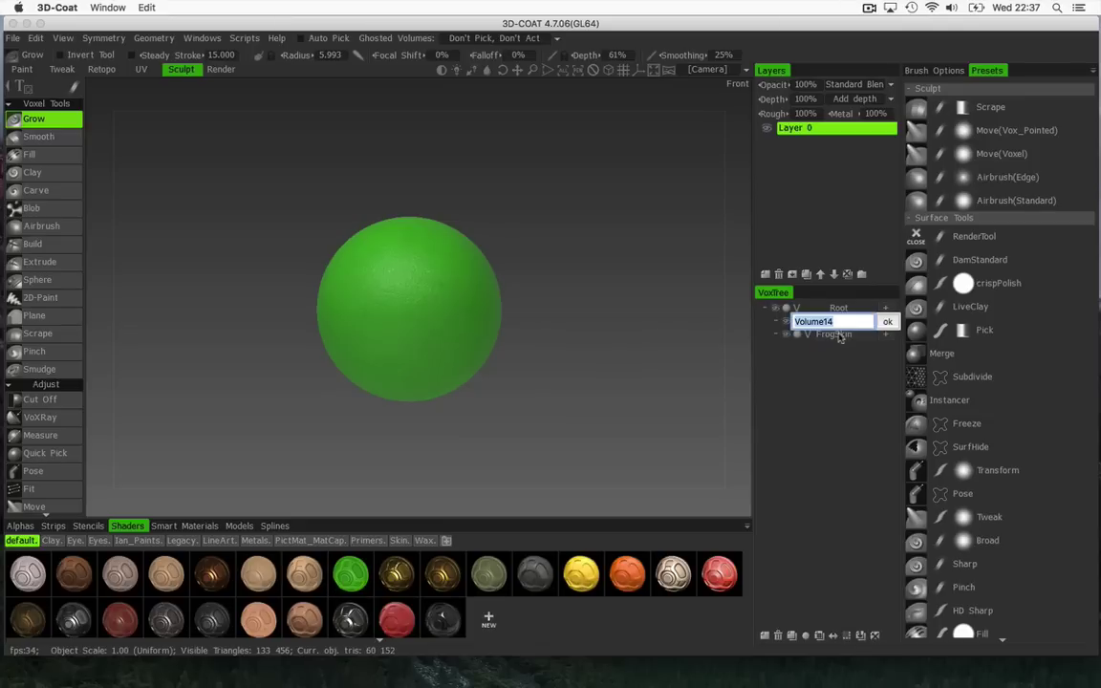
type("EyeBall")
key("Return")
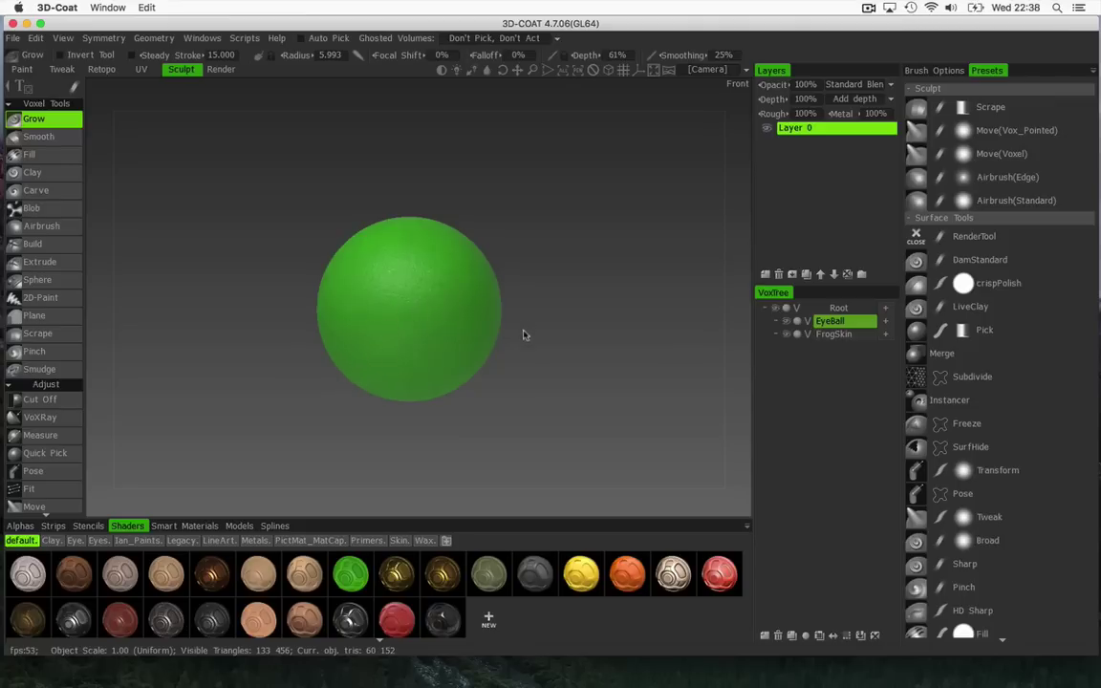
- Orbit to a left-side view of the sphere, pan it aside, and choose the Cut Off tool
left_click_drag(551, 311, 475, 308)
left_click_drag(578, 309, 406, 304)
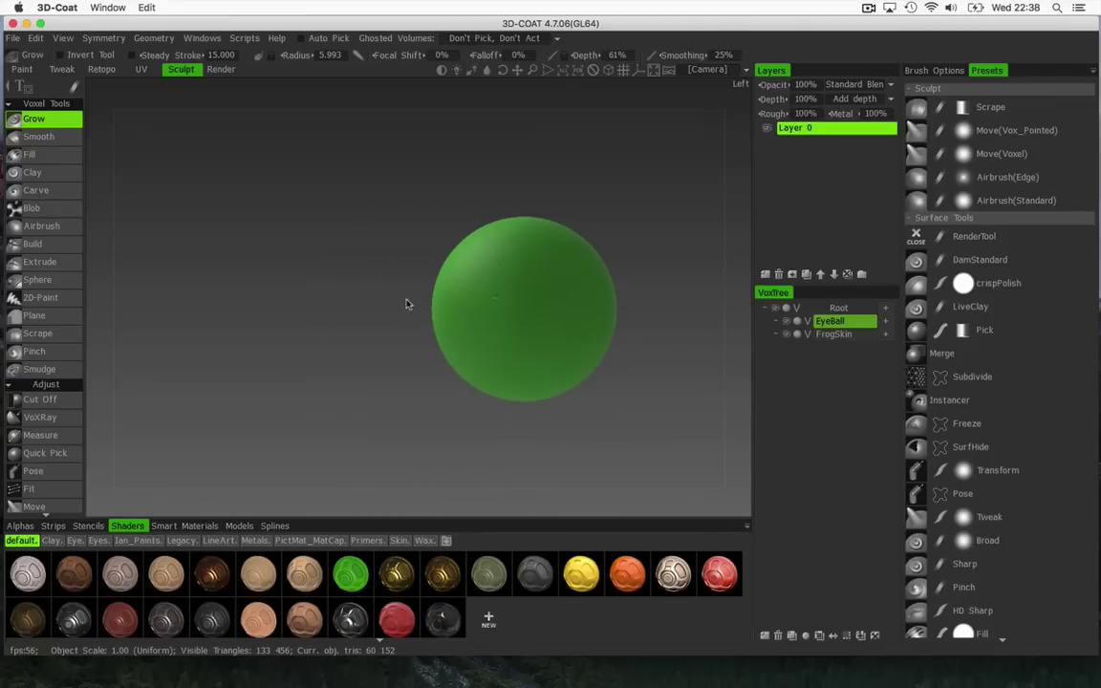
middle_click_drag(621, 216, 531, 198)
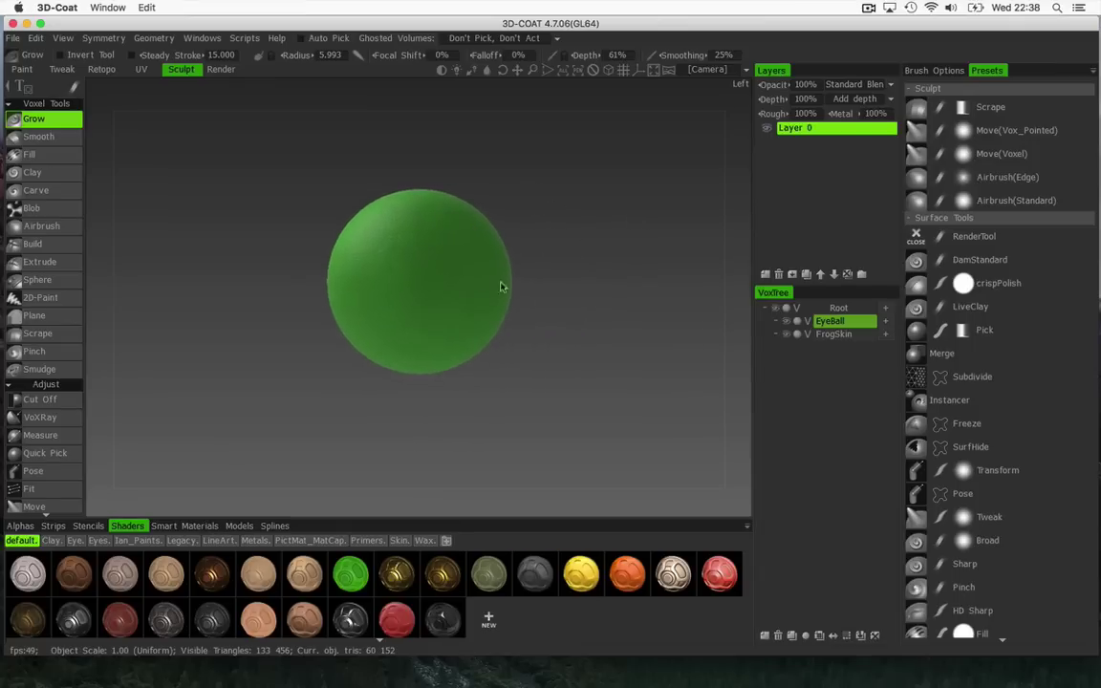
left_click(38, 400)
mouse_move(76, 91)
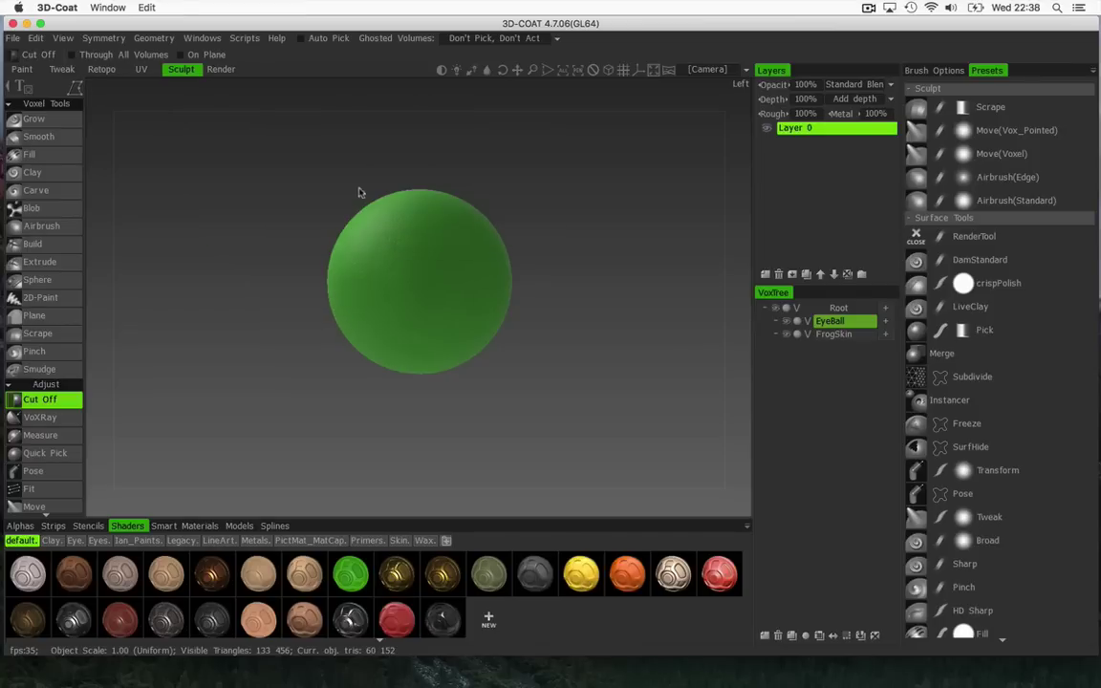
- Cut a triangular wedge from FrogSkin's front to expose the eyeball, then switch back to Grow
left_click(838, 334)
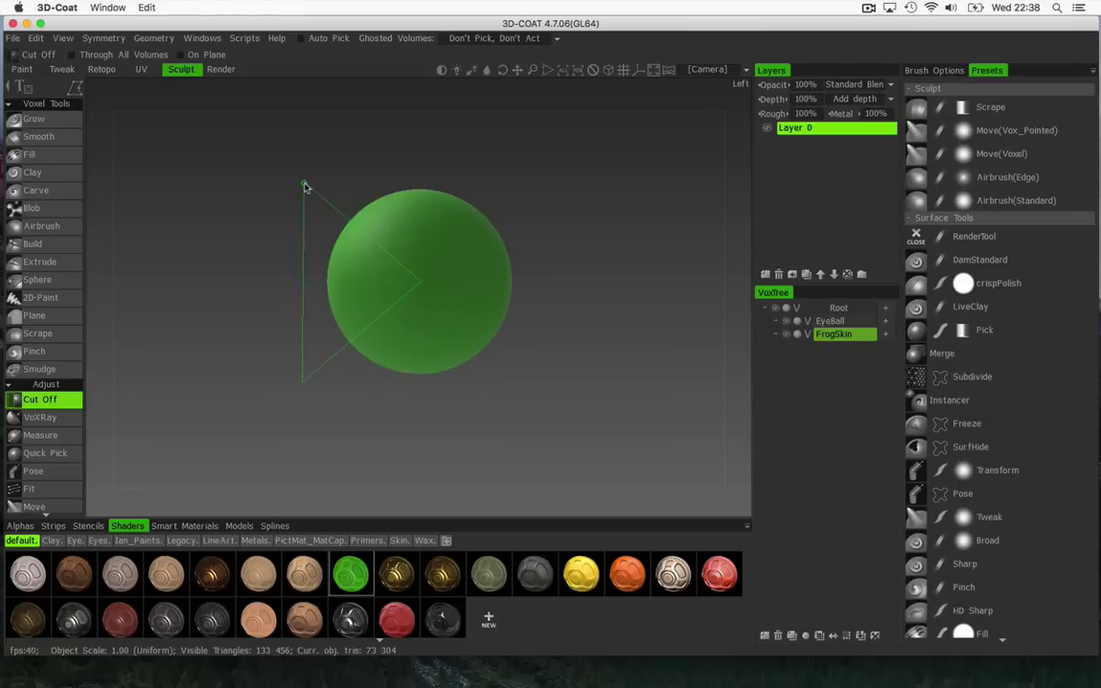
left_click(304, 188)
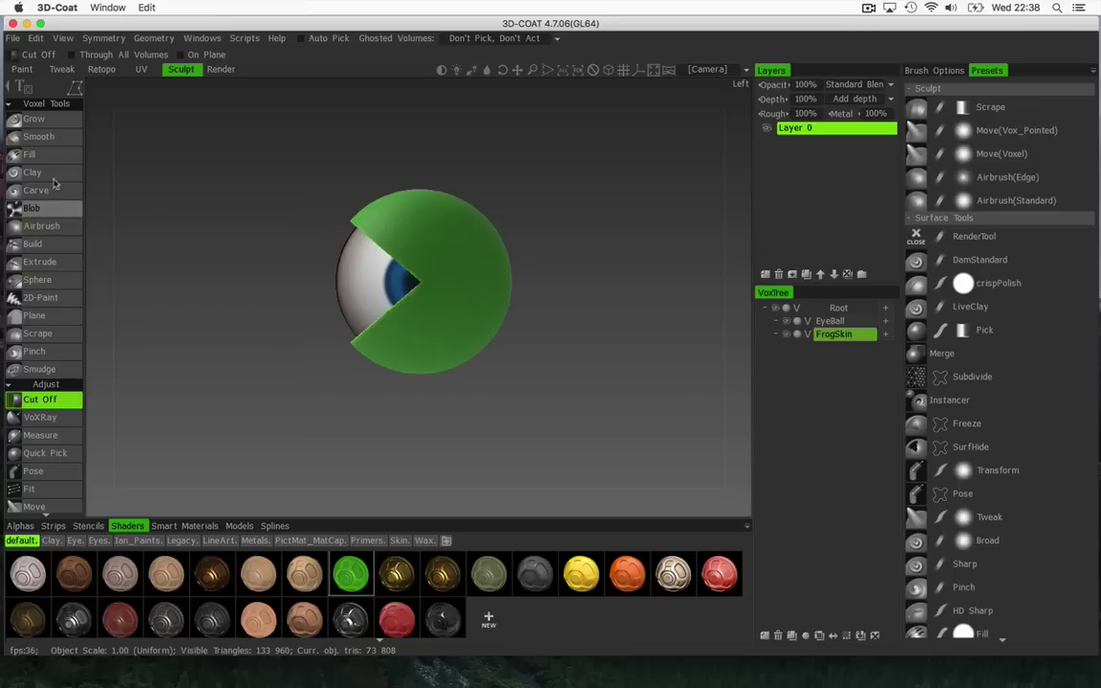
left_click(38, 119)
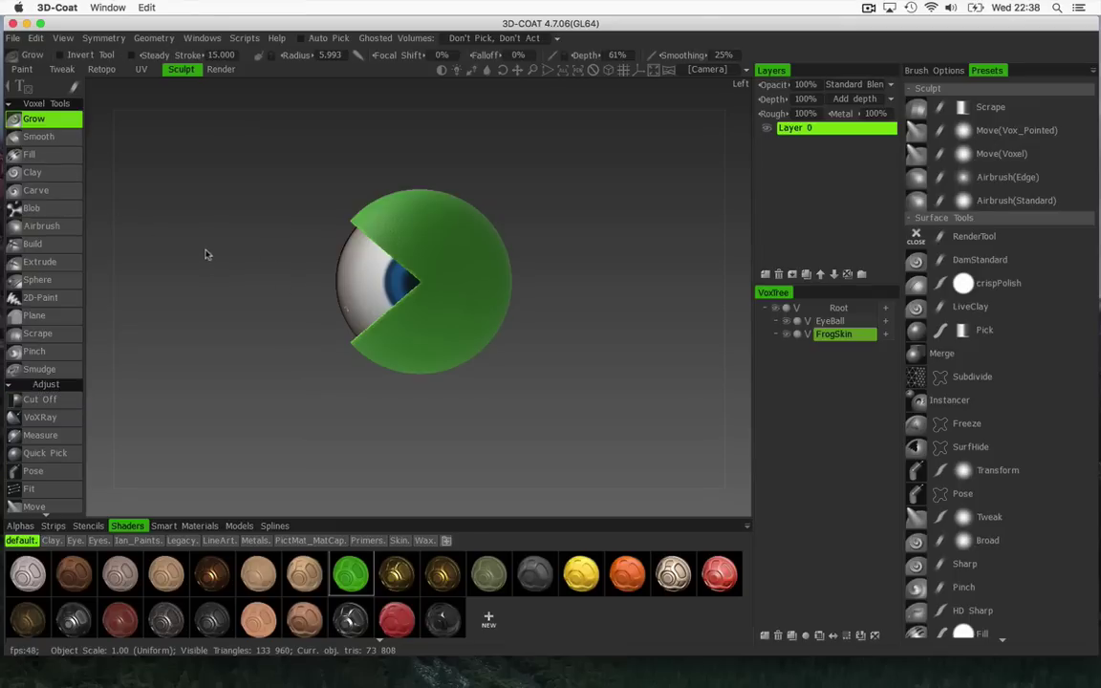
left_click_drag(204, 255, 435, 245)
right_click_drag(465, 223, 214, 249)
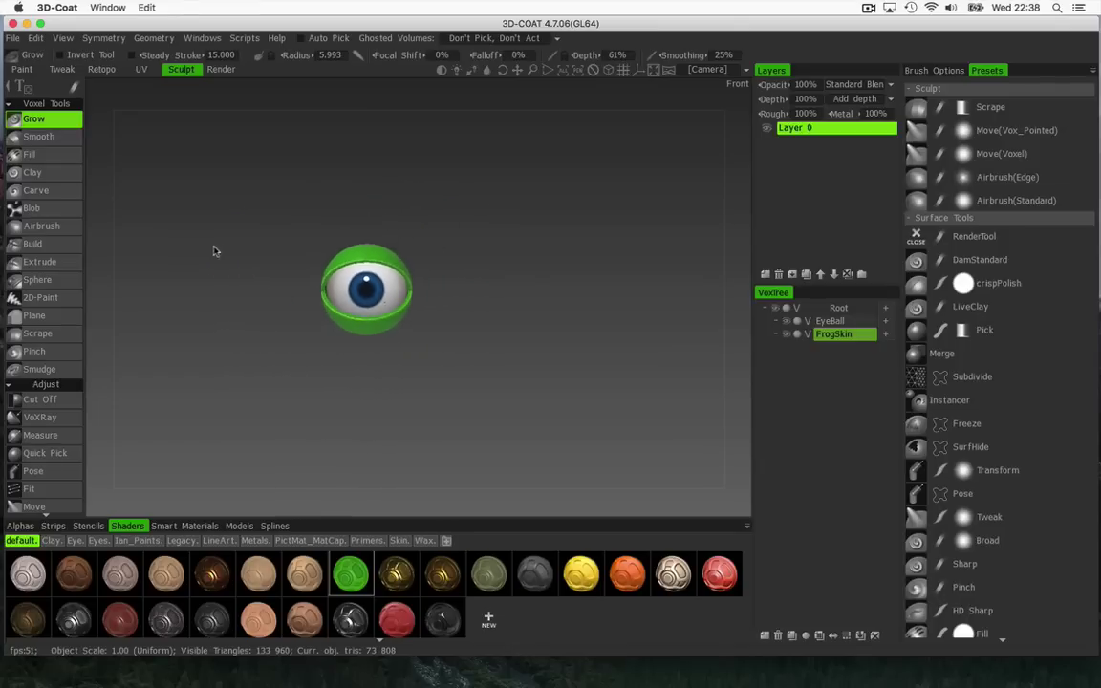
left_click_drag(450, 223, 389, 311)
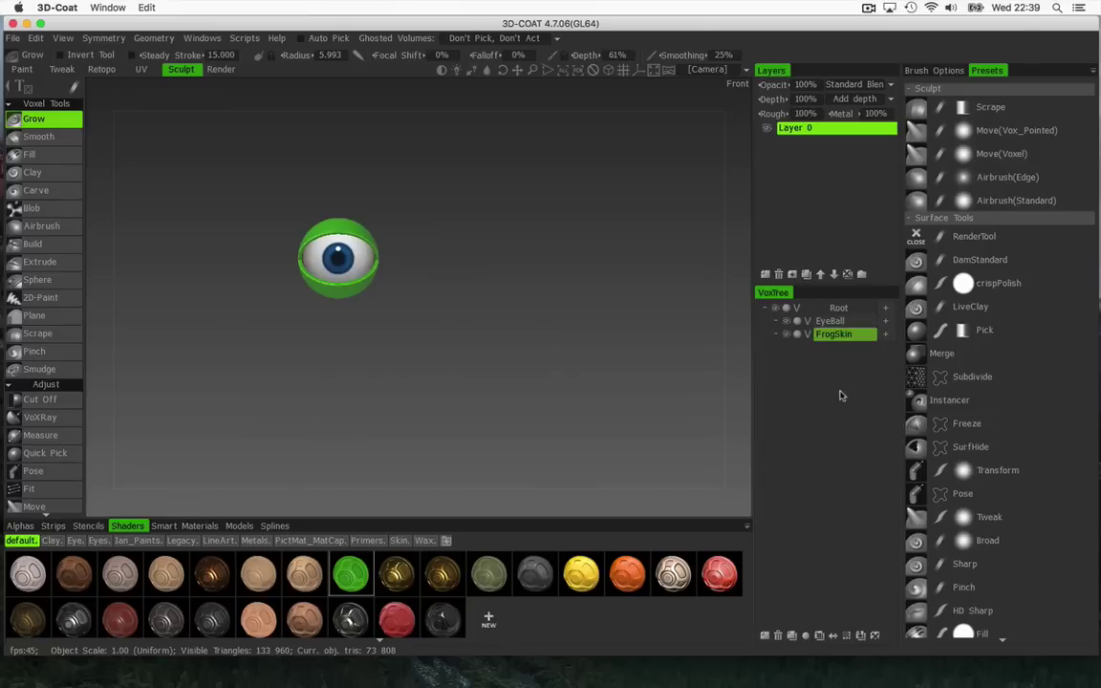
- Parent EyeBall under FrogSkin with Change Parent, then reselect FrogSkin
left_click(842, 322)
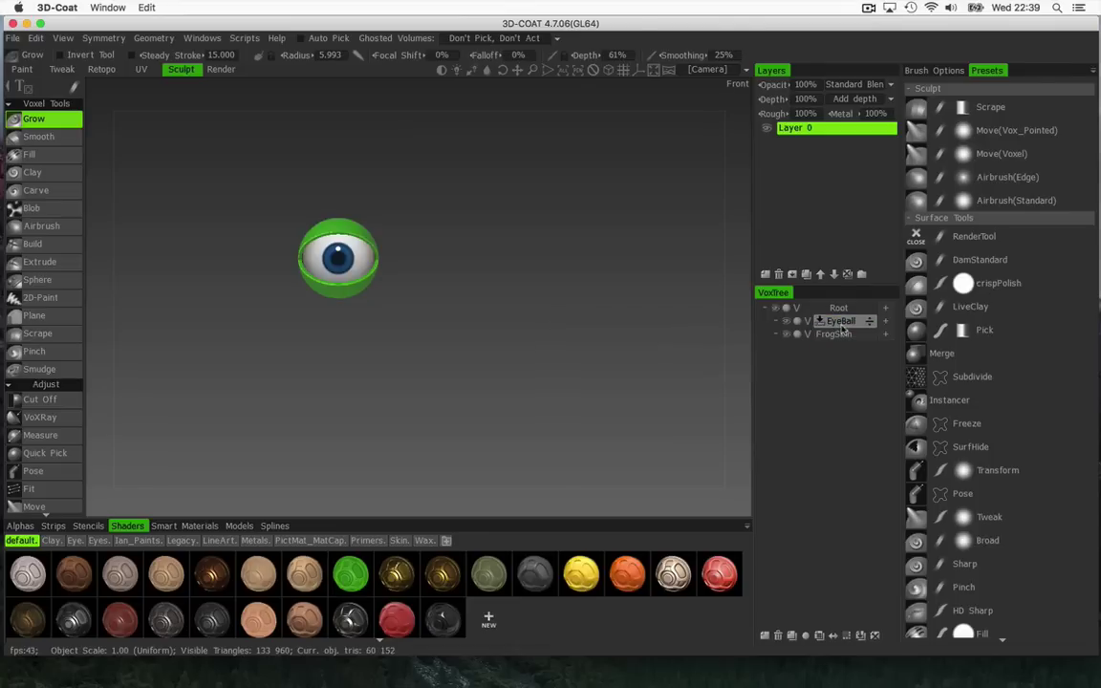
right_click(847, 325)
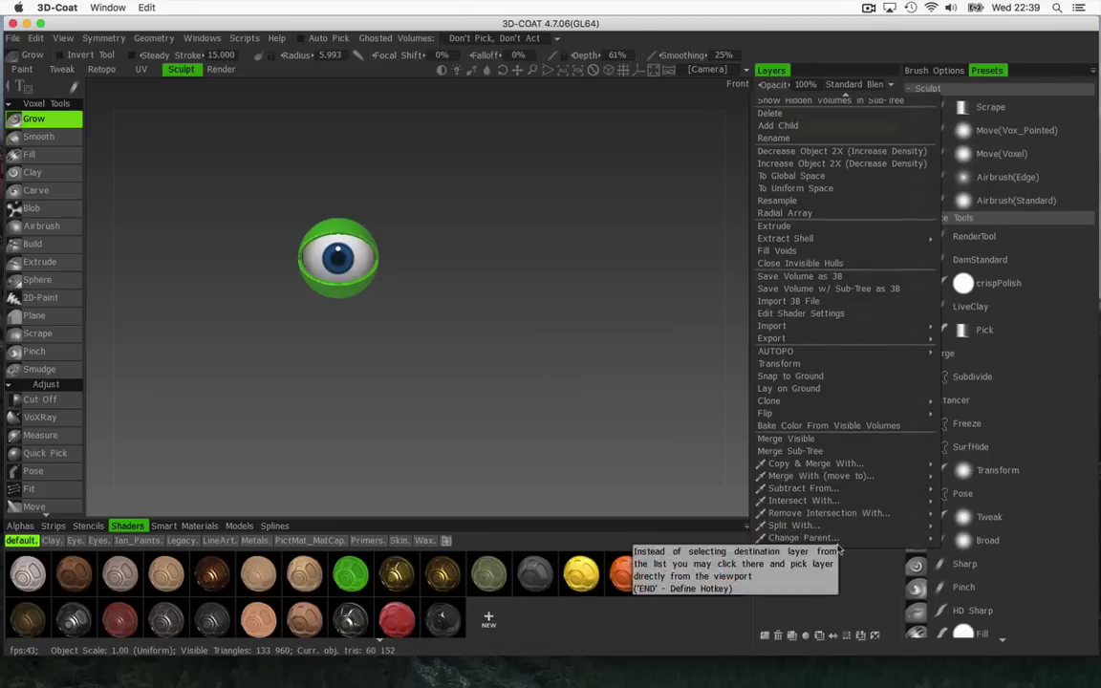
mouse_move(788, 541)
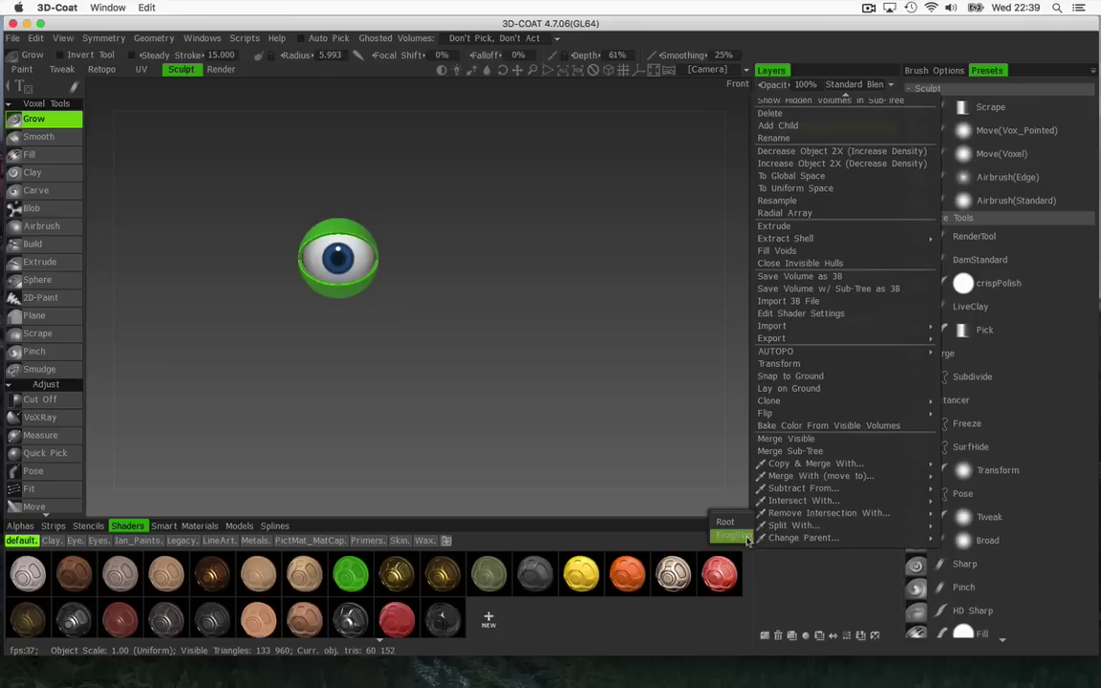
left_click(742, 537)
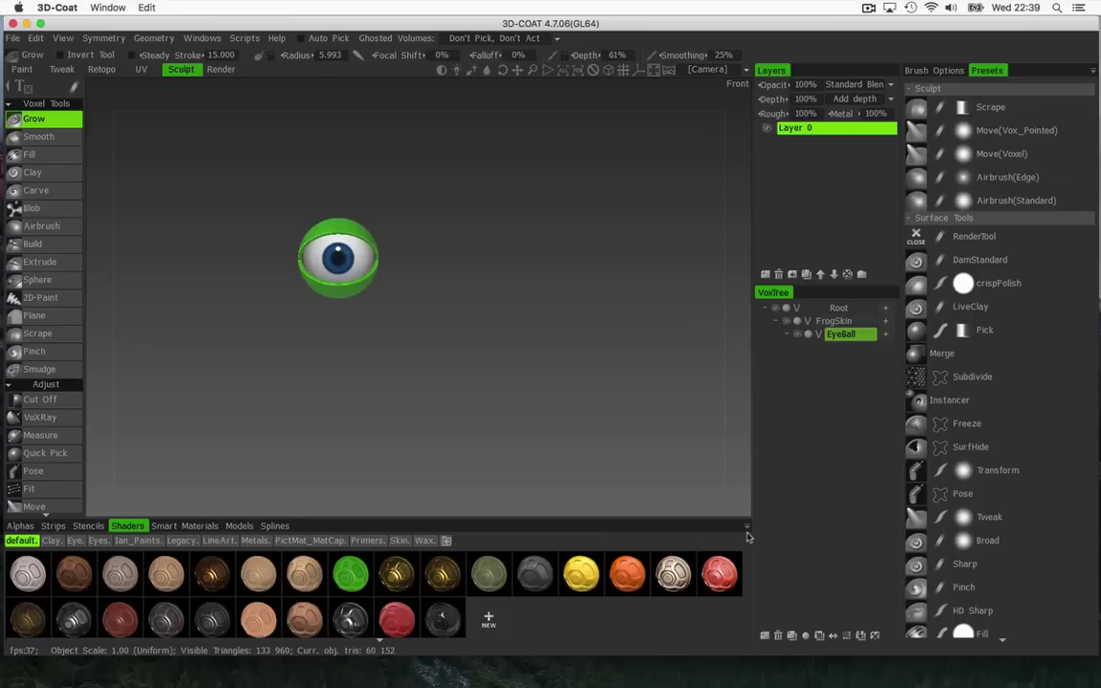
left_click(845, 322)
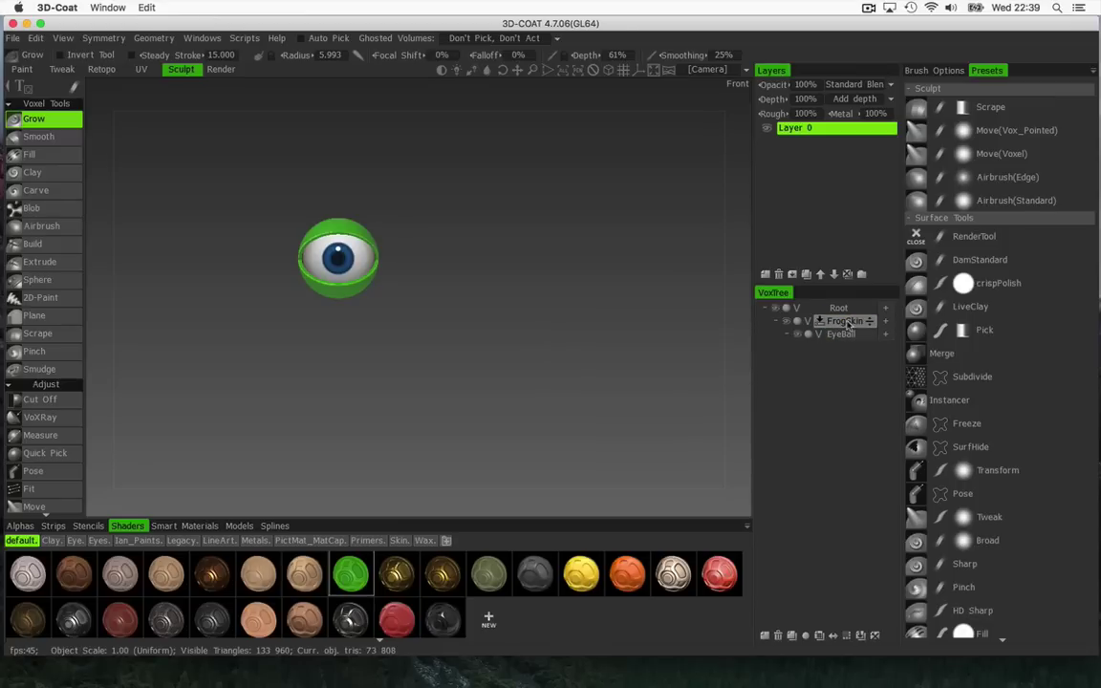
- Make a Clone Instance of FrogSkin and slide it right along X to 93.32
right_click(847, 324)
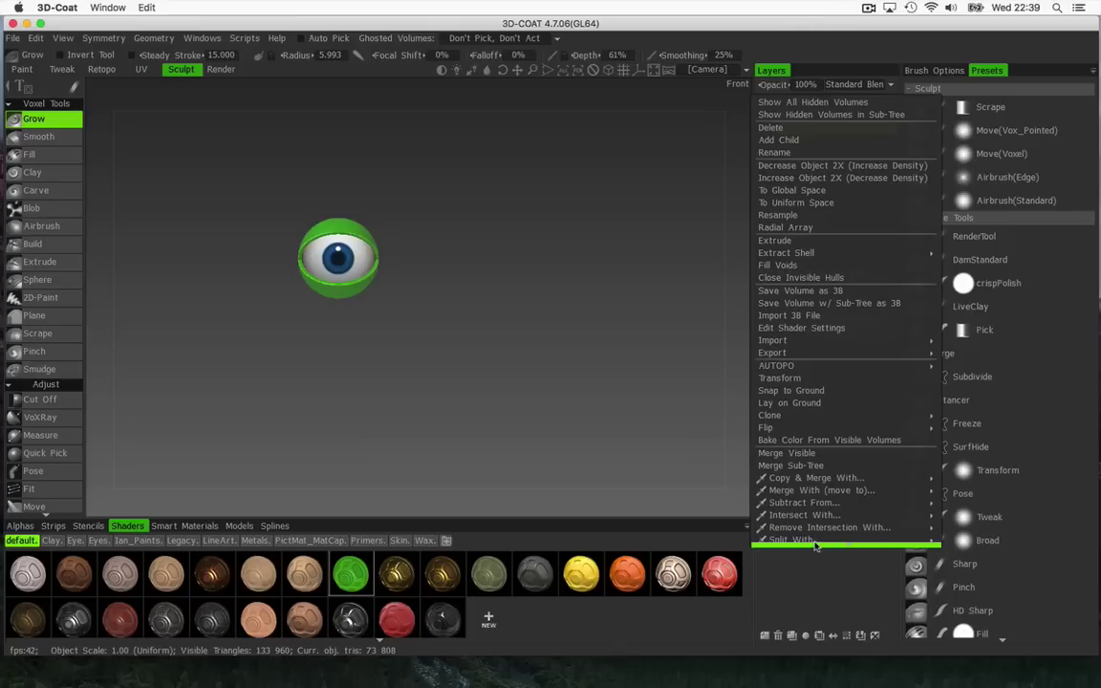
mouse_move(773, 404)
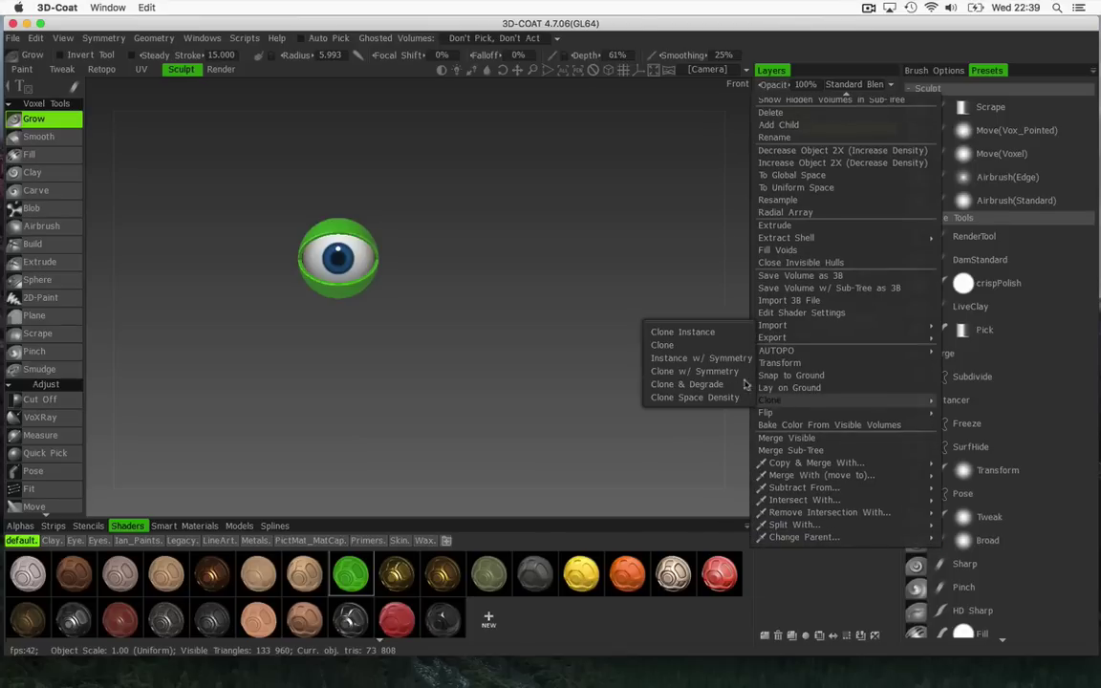
left_click(705, 335)
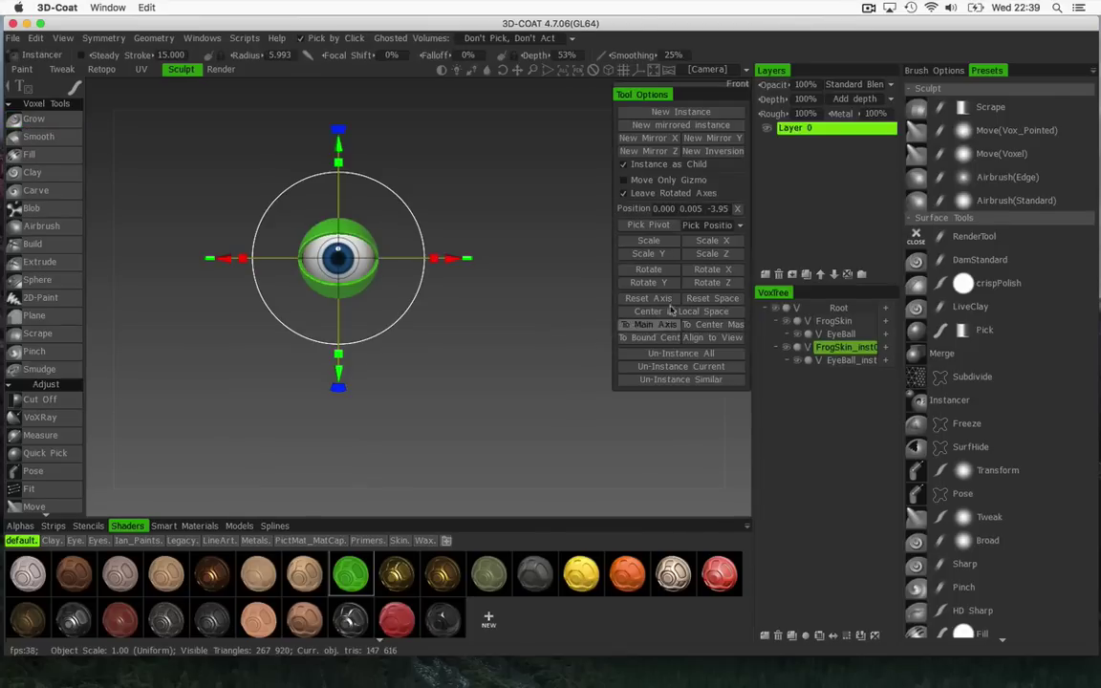
left_click(847, 348)
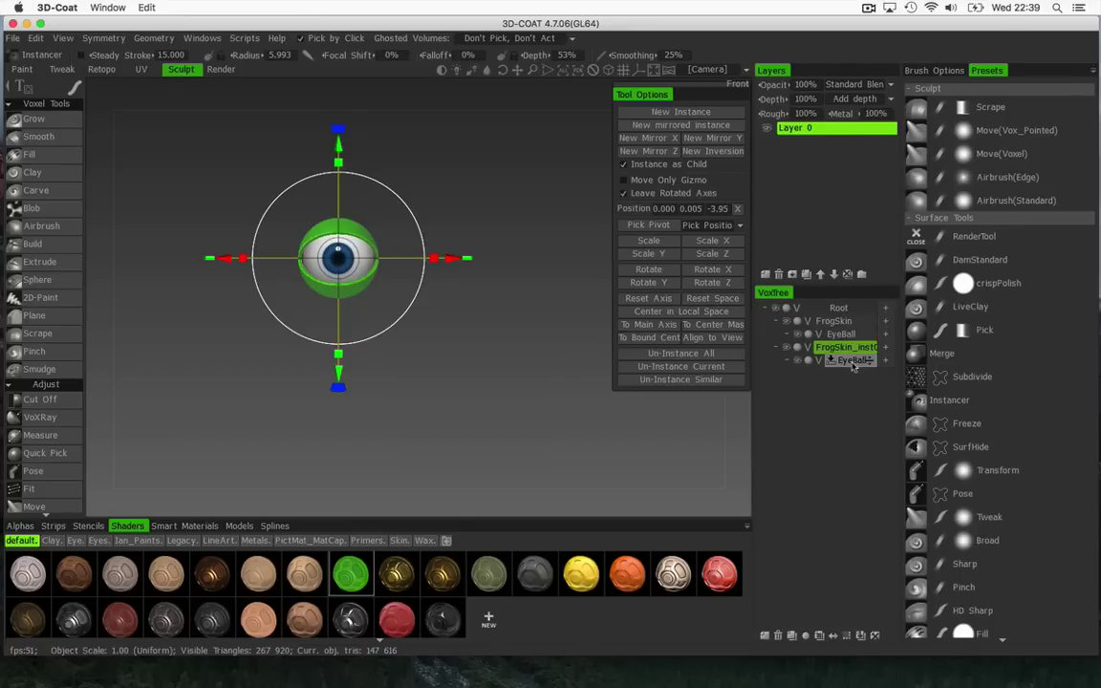
left_click_drag(452, 262, 538, 261)
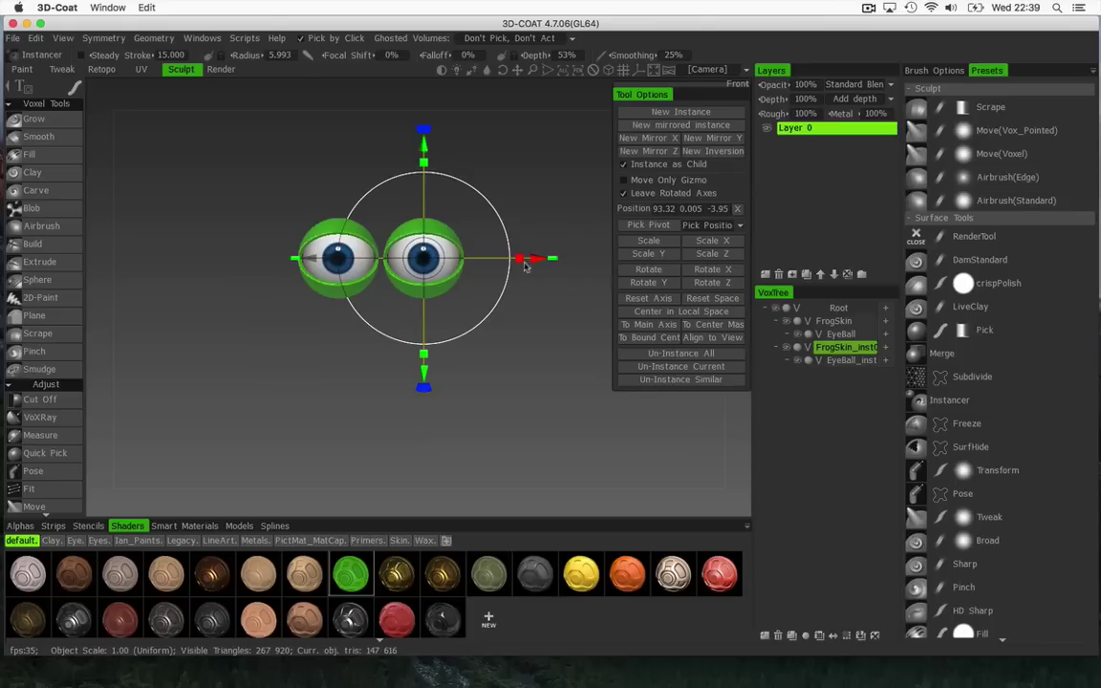
left_click(48, 119)
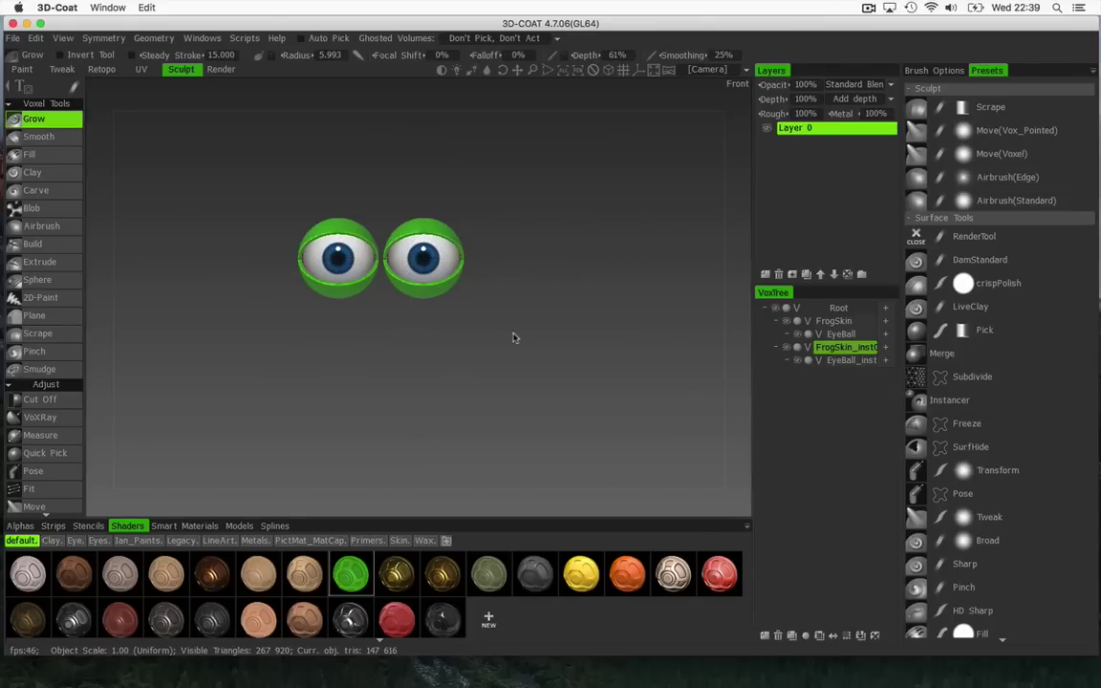
- View the eyes from the other side and select the original FrogSkin
scroll(484, 321, "up", 5)
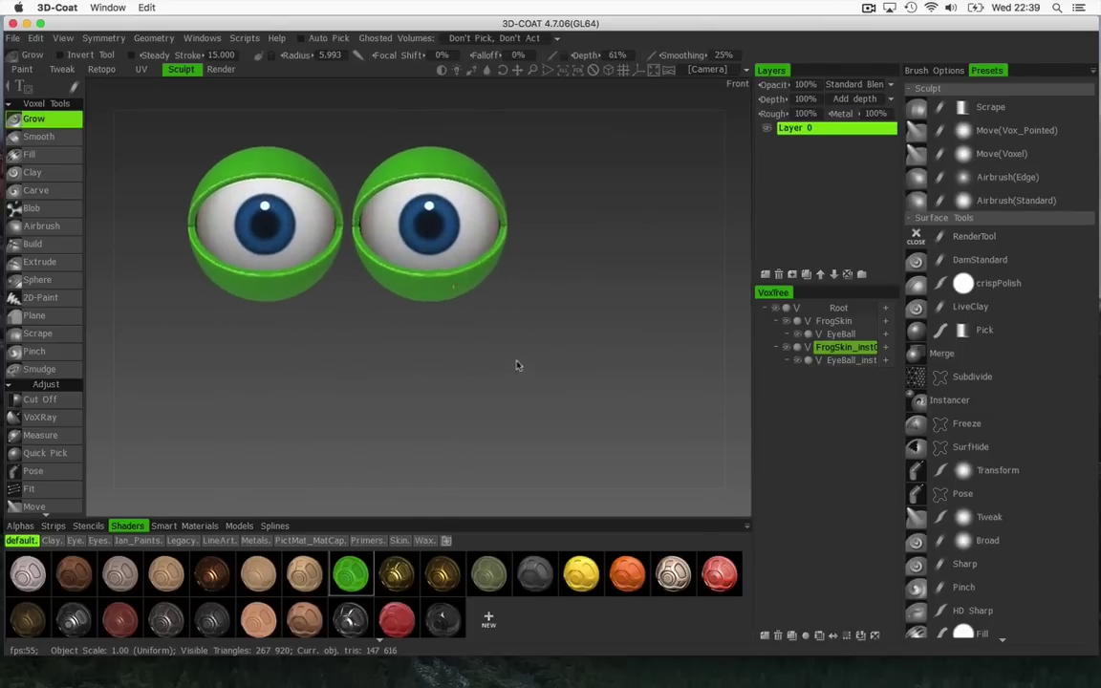
left_click_drag(532, 396, 430, 367)
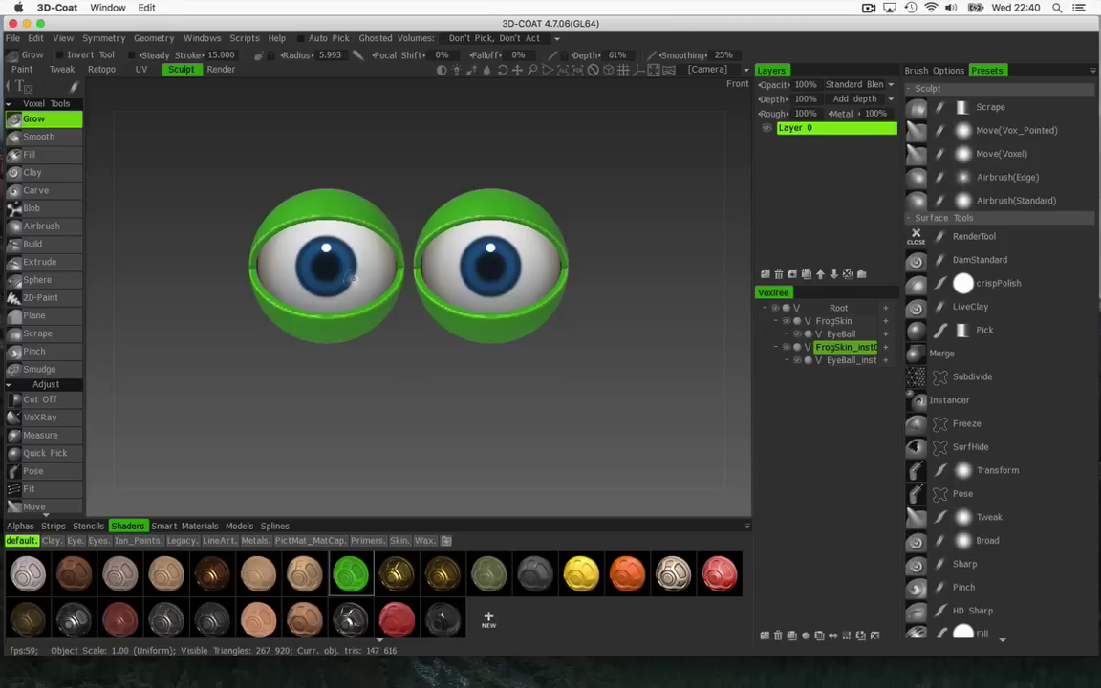
left_click_drag(841, 360, 843, 332)
left_click(832, 321)
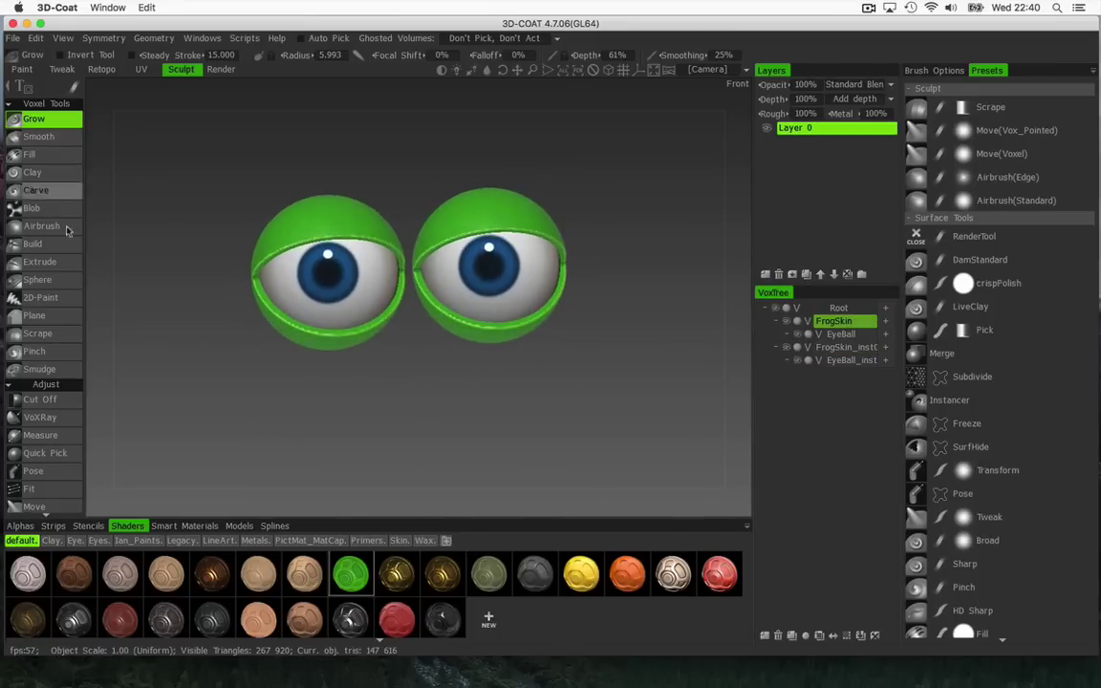
- Build and thicken a raised ridge along the left eye's upper lid with the Airbrush tool
left_click(38, 226)
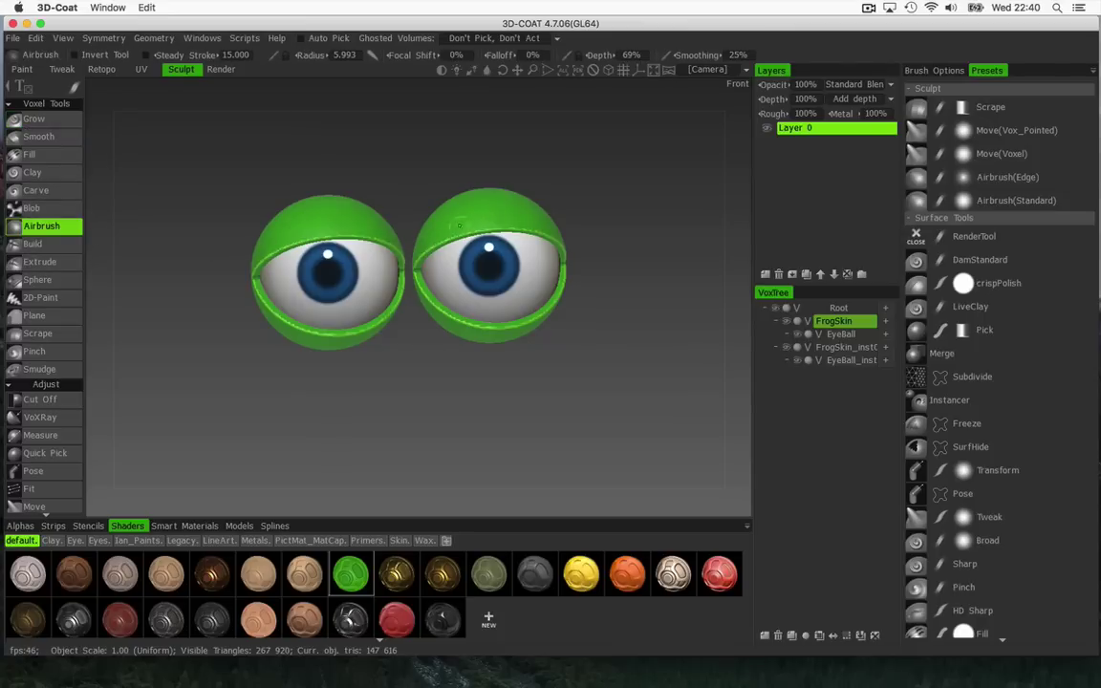
scroll(657, 216, "up", 5)
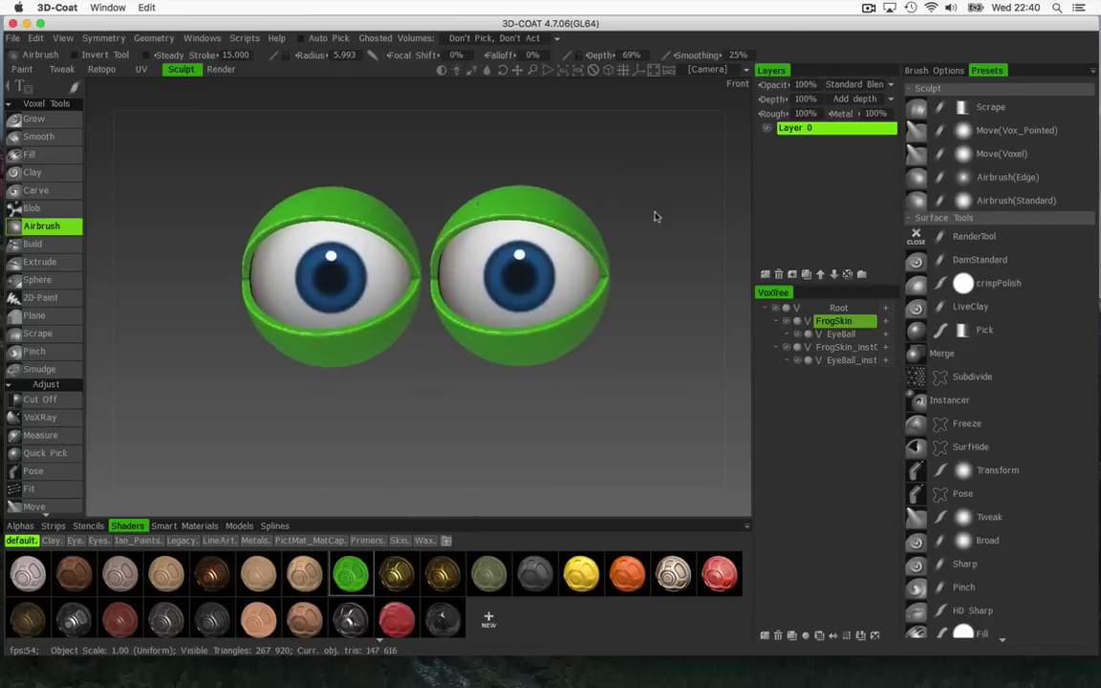
left_click_drag(462, 422, 300, 220)
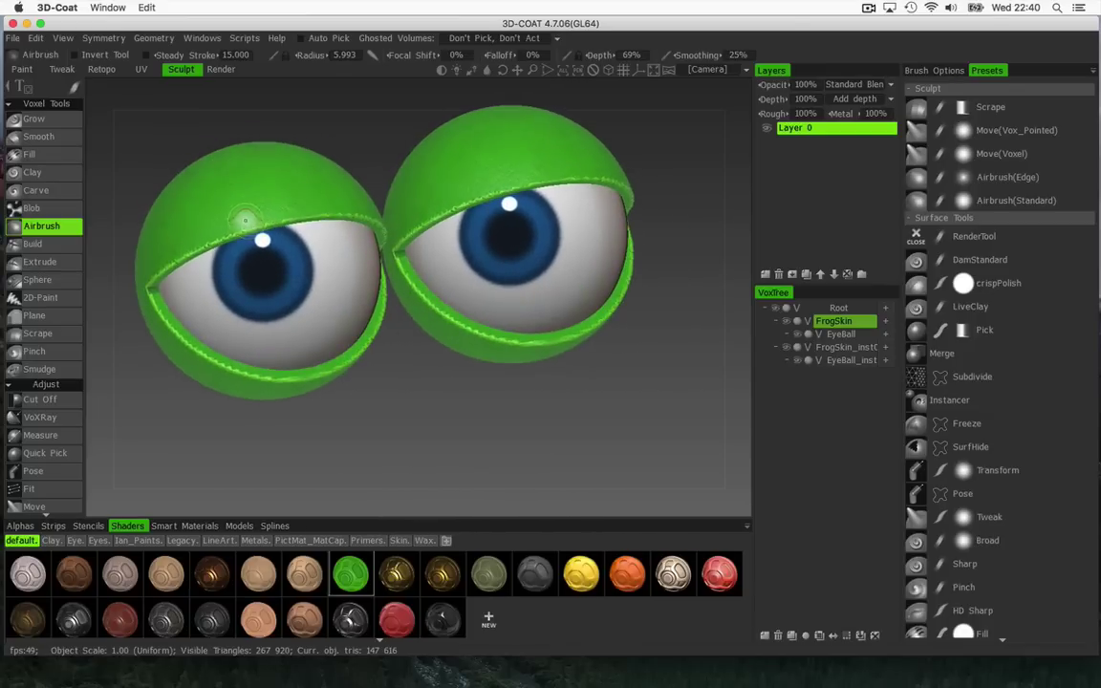
right_click_drag(245, 221, 229, 186)
mouse_move(197, 197)
left_mouse_down()
mouse_move(276, 196)
mouse_move(174, 226)
mouse_move(295, 197)
mouse_move(174, 238)
mouse_move(346, 196)
mouse_move(322, 193)
mouse_move(412, 352)
mouse_move(462, 359)
mouse_move(492, 278)
left_mouse_up()
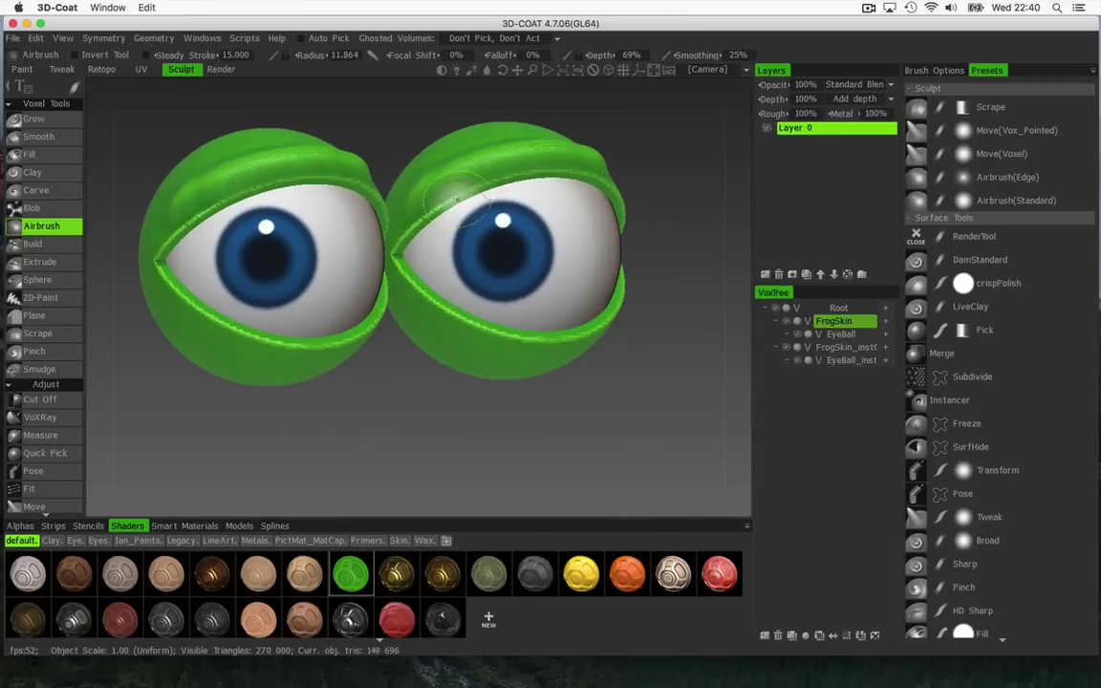
- Build up the left lower lid into a thick rim and reshape the upper lid
left_click_drag(418, 444, 371, 384)
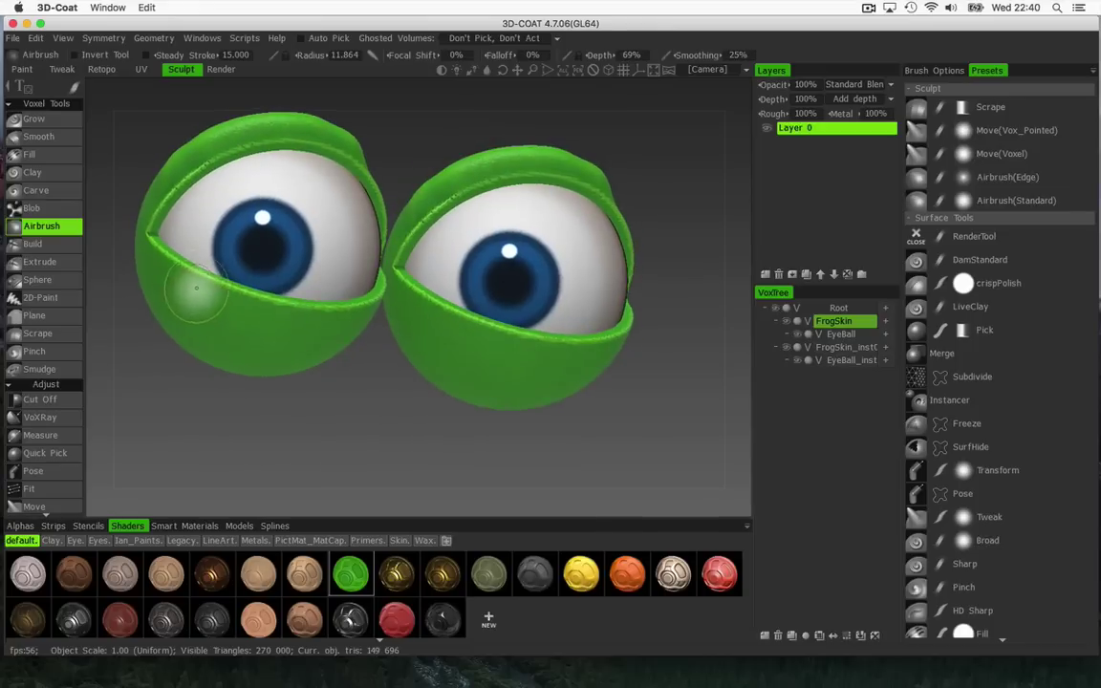
mouse_move(196, 287)
left_mouse_down()
mouse_move(298, 324)
mouse_move(322, 319)
mouse_move(211, 287)
mouse_move(346, 319)
mouse_move(373, 308)
mouse_move(340, 318)
mouse_move(217, 300)
mouse_move(167, 280)
mouse_move(321, 330)
left_mouse_up()
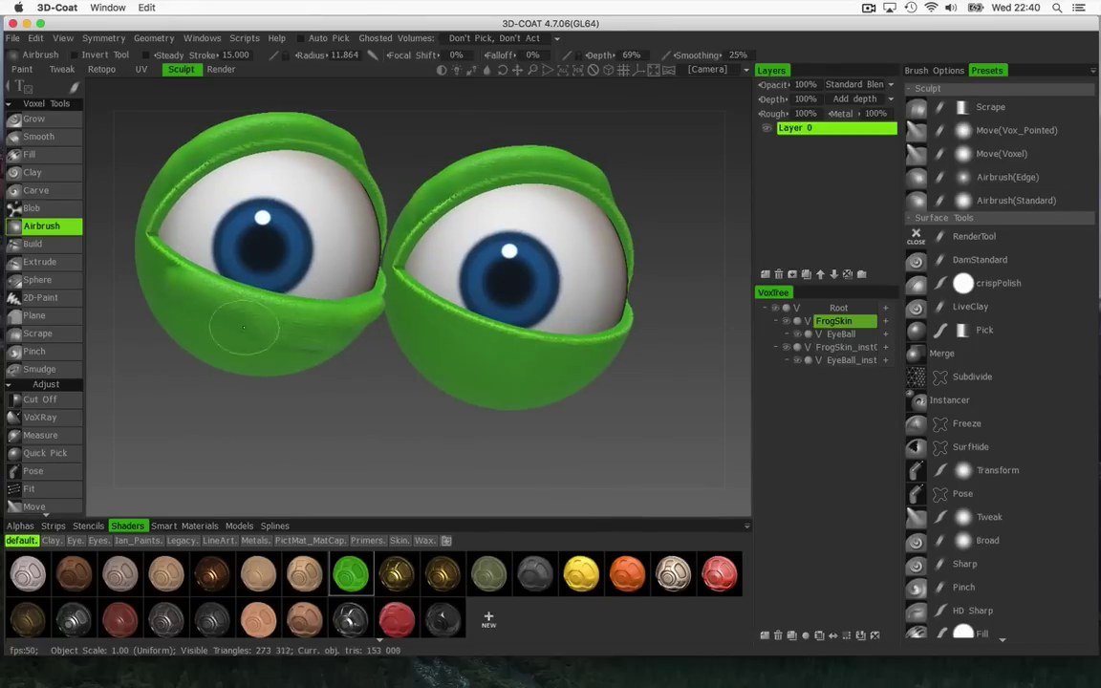
mouse_move(191, 300)
left_mouse_down()
mouse_move(159, 271)
mouse_move(301, 293)
left_mouse_up()
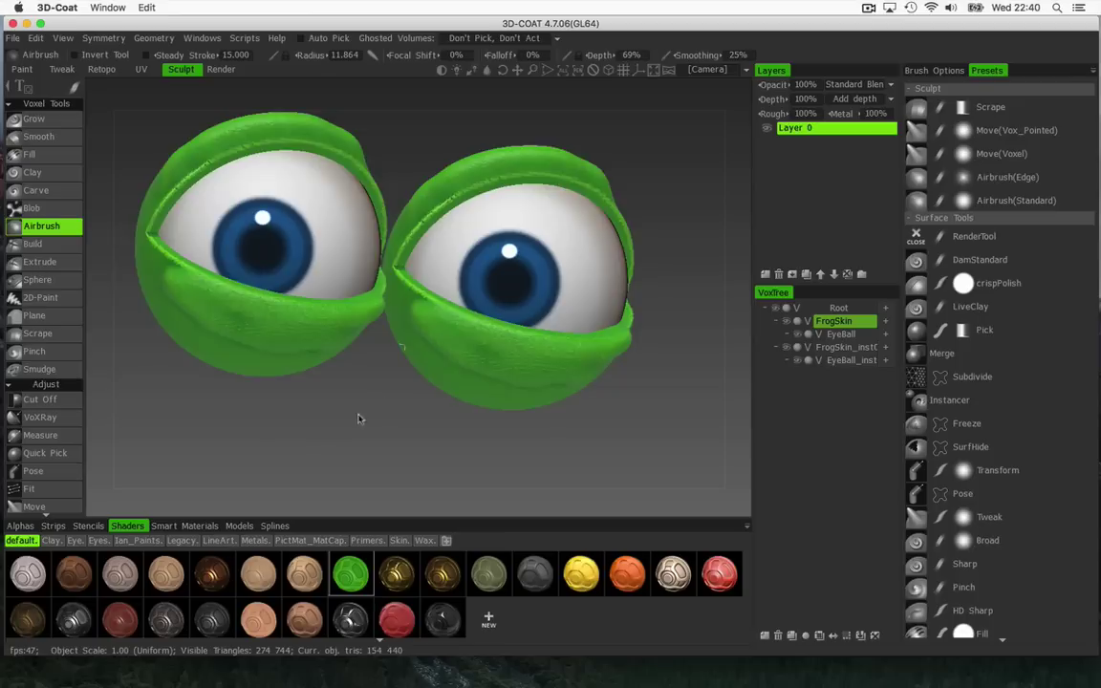
left_click_drag(356, 418, 322, 443, "shift")
mouse_move(229, 425)
left_mouse_down()
mouse_move(319, 432)
mouse_move(278, 402)
left_mouse_up()
mouse_move(134, 308)
left_mouse_down()
mouse_move(179, 332)
mouse_move(124, 291)
mouse_move(210, 329)
left_mouse_up()
mouse_move(239, 435)
left_mouse_down()
mouse_move(287, 447)
mouse_move(224, 320)
mouse_move(263, 291)
mouse_move(235, 334)
left_mouse_up()
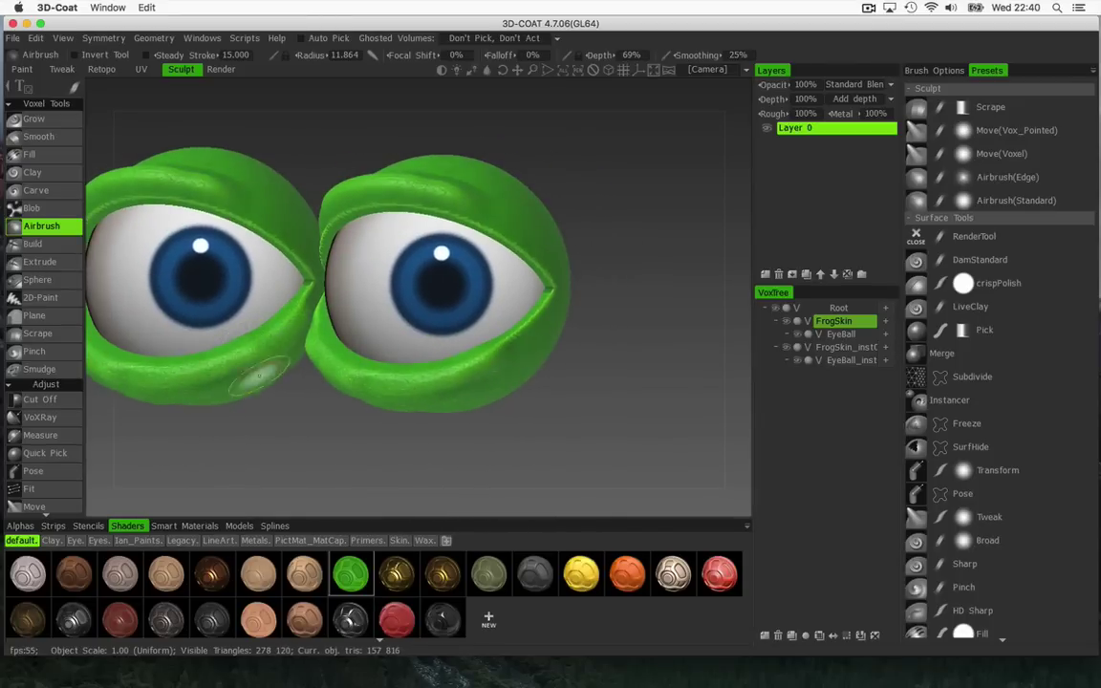
left_click_drag(277, 420, 303, 405, "shift")
mouse_move(258, 220)
left_mouse_down()
mouse_move(226, 197)
mouse_move(308, 245)
mouse_move(229, 193)
mouse_move(191, 165)
left_mouse_up()
mouse_move(370, 152)
left_mouse_down()
mouse_move(369, 165)
mouse_move(499, 141)
mouse_move(287, 168)
mouse_move(462, 177)
mouse_move(442, 167)
mouse_move(509, 197)
mouse_move(385, 214)
mouse_move(560, 202)
mouse_move(503, 202)
mouse_move(462, 173)
mouse_move(453, 212)
mouse_move(445, 192)
mouse_move(455, 172)
mouse_move(434, 221)
left_mouse_up()
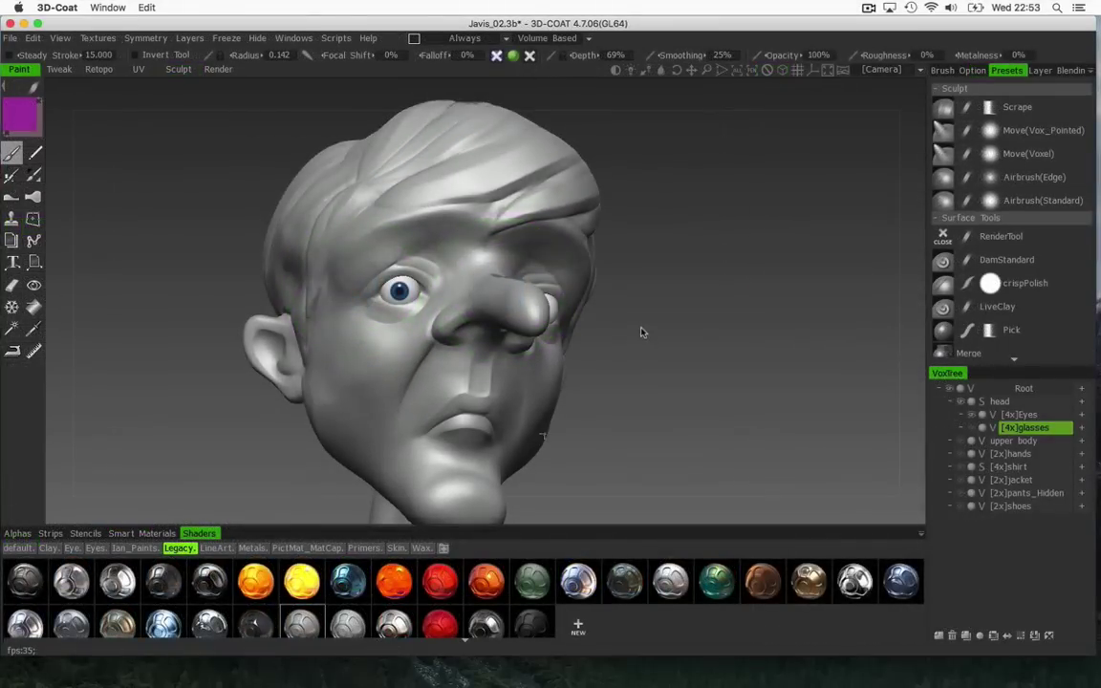
- Inspect the Javis_02.3b head from front-right, three-quarter and left profile views
mouse_move(642, 331)
left_mouse_down()
mouse_move(611, 327)
mouse_move(659, 288)
mouse_move(648, 295)
mouse_move(703, 334)
mouse_move(582, 361)
mouse_move(664, 349)
mouse_move(708, 357)
mouse_move(696, 354)
left_mouse_up()
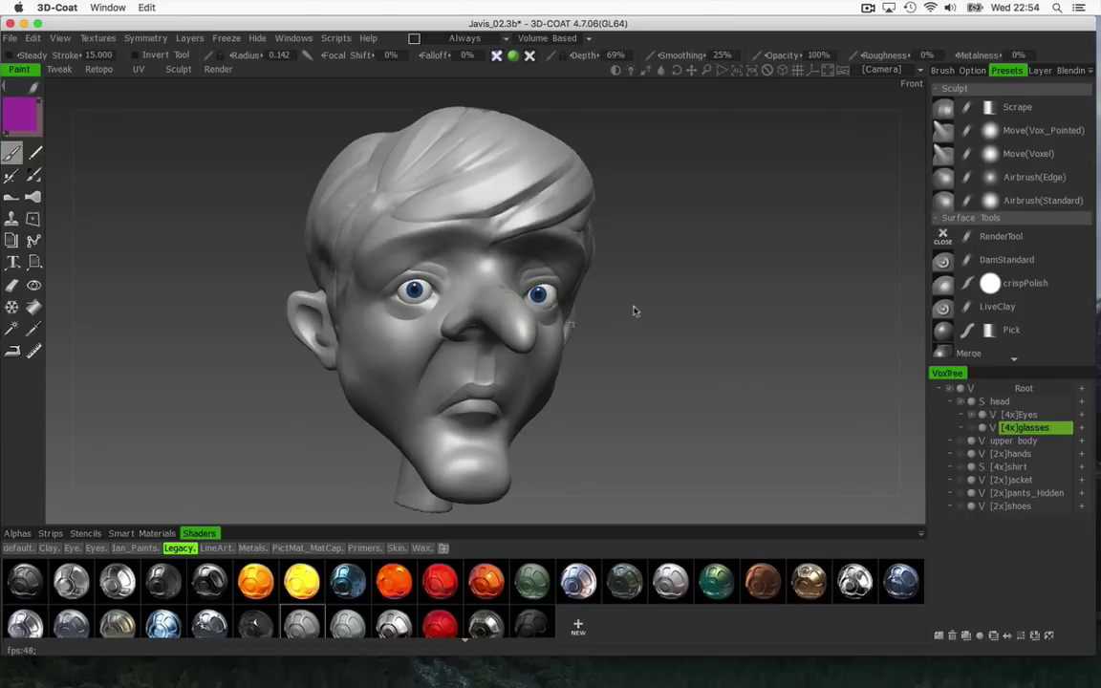
scroll(670, 320, "up", 5)
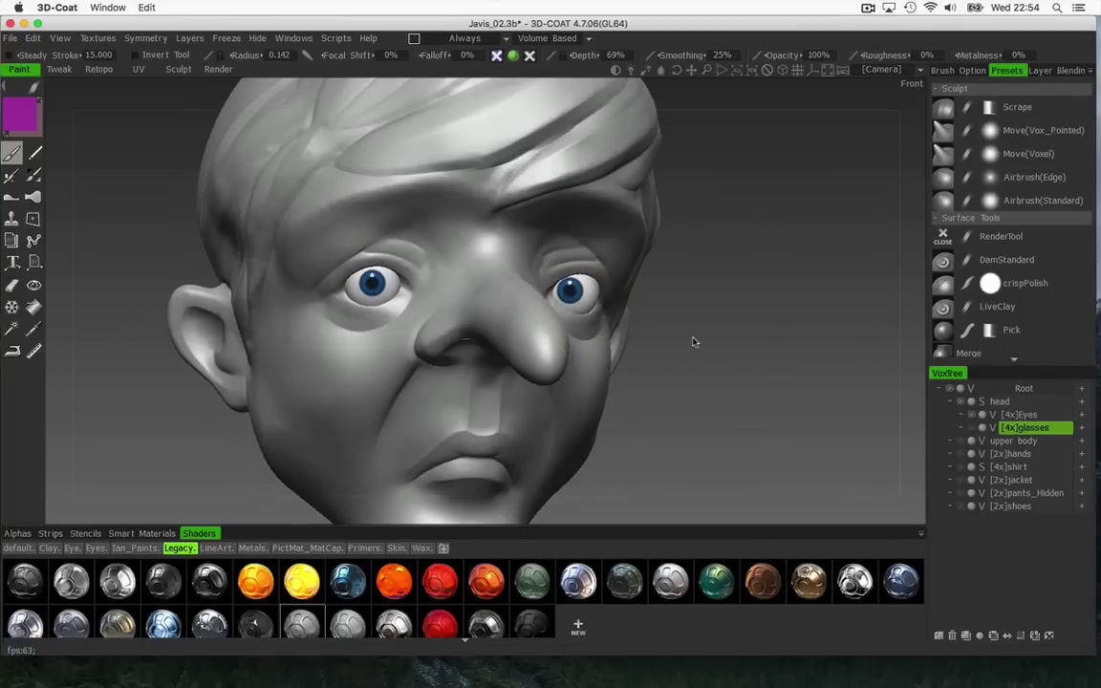
scroll(693, 339, "down", 3)
mouse_move(669, 337)
left_mouse_down()
mouse_move(698, 330)
mouse_move(607, 339)
mouse_move(653, 331)
mouse_move(737, 354)
mouse_move(698, 376)
mouse_move(666, 343)
mouse_move(755, 321)
left_mouse_up()
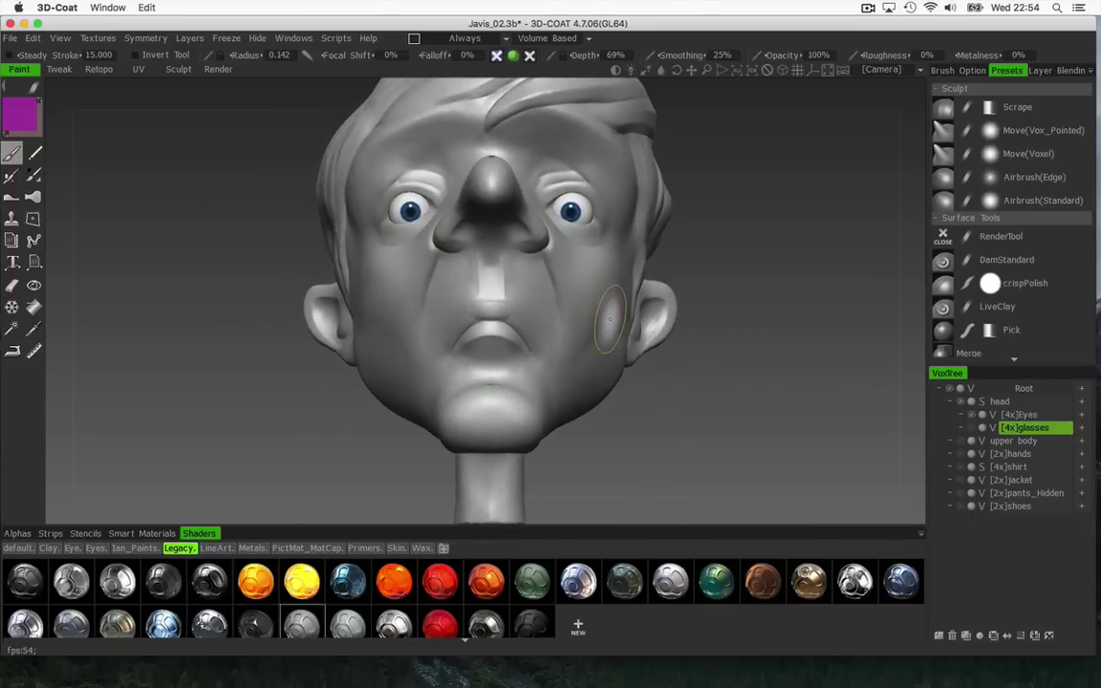
mouse_move(713, 278)
left_mouse_down()
mouse_move(805, 295)
mouse_move(796, 263)
mouse_move(713, 358)
mouse_move(728, 336)
mouse_move(719, 310)
mouse_move(730, 335)
mouse_move(561, 366)
left_mouse_up()
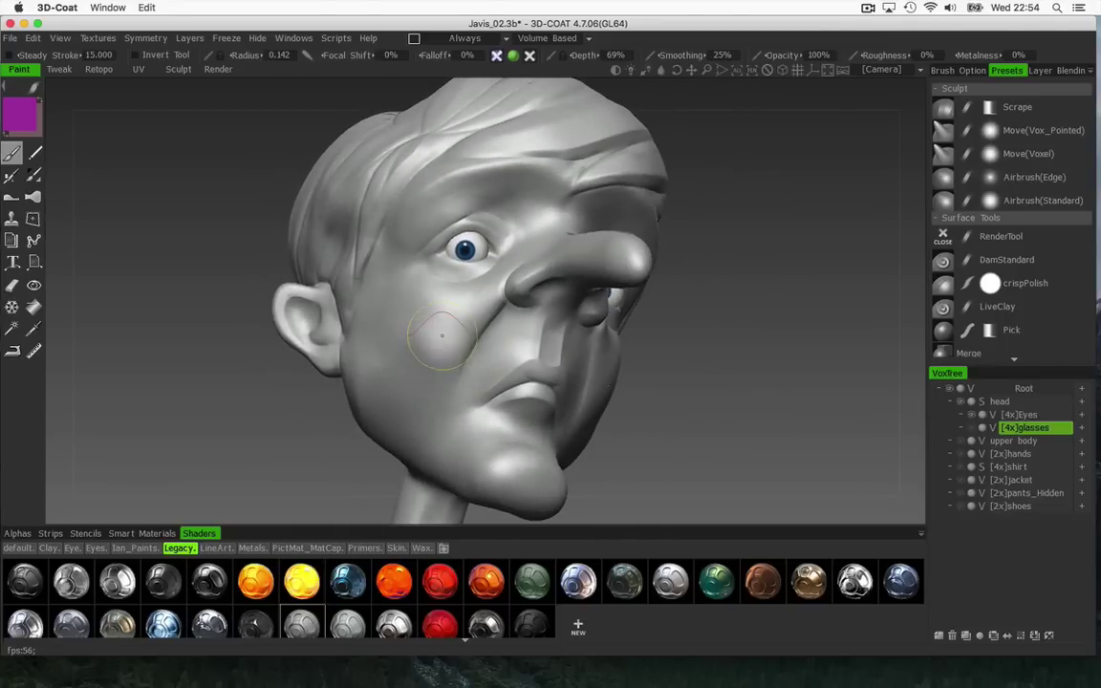
mouse_move(691, 402)
left_mouse_down()
mouse_move(507, 443)
mouse_move(383, 418)
mouse_move(349, 395)
mouse_move(344, 458)
mouse_move(307, 408)
mouse_move(529, 409)
mouse_move(570, 399)
mouse_move(572, 417)
mouse_move(658, 393)
mouse_move(642, 403)
mouse_move(590, 386)
mouse_move(433, 454)
mouse_move(306, 418)
mouse_move(330, 337)
mouse_move(590, 349)
mouse_move(563, 322)
mouse_move(580, 418)
mouse_move(560, 364)
mouse_move(603, 393)
mouse_move(565, 404)
mouse_move(724, 395)
left_mouse_up()
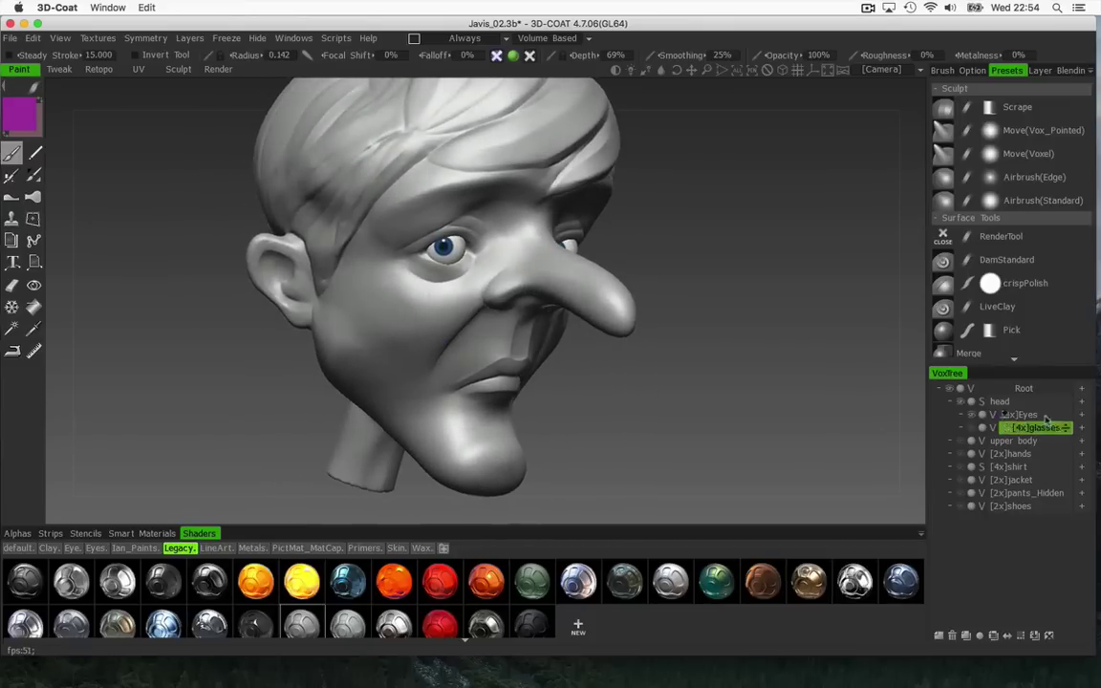
- Inspect the head's plain grey eyes from frontal and both three-quarter views
left_click_drag(496, 328, 516, 346)
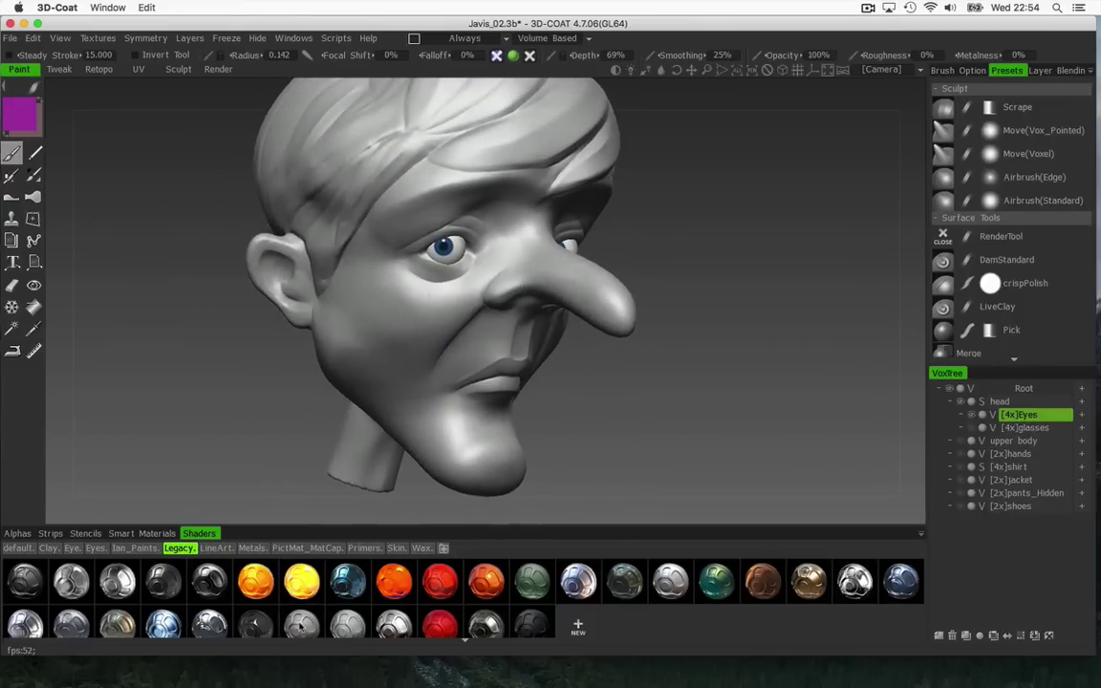
mouse_move(610, 419)
left_mouse_down()
mouse_move(462, 388)
mouse_move(594, 254)
left_mouse_up()
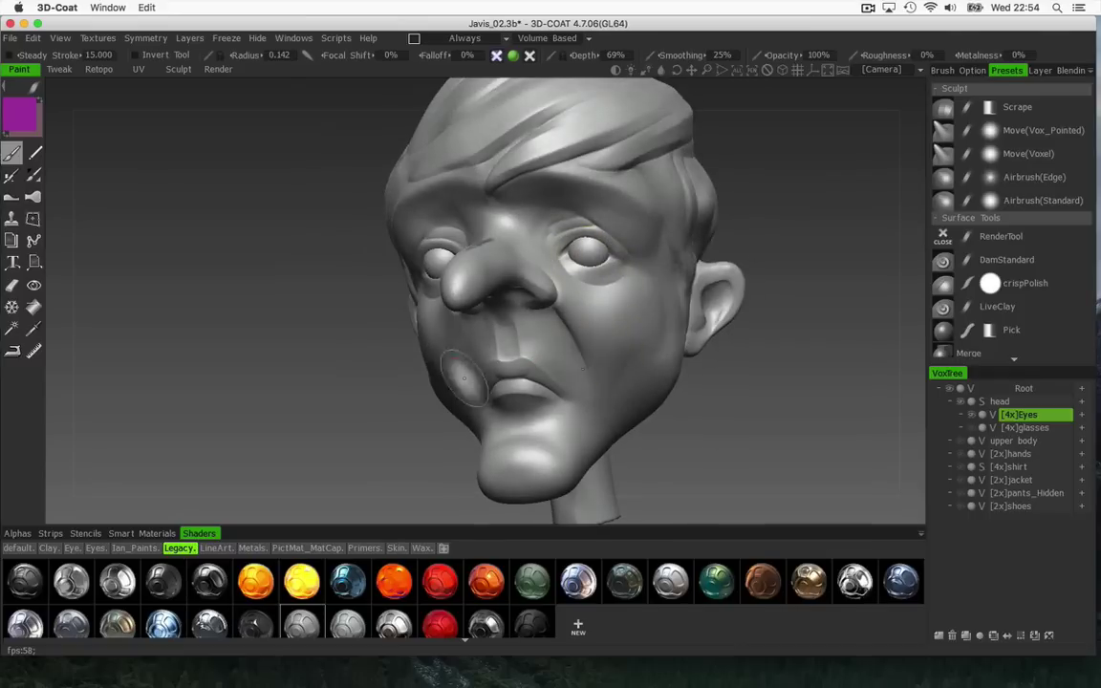
mouse_move(420, 359)
left_mouse_down()
mouse_move(440, 409)
mouse_move(270, 401)
mouse_move(263, 361)
mouse_move(271, 349)
mouse_move(410, 425)
mouse_move(541, 387)
mouse_move(367, 418)
mouse_move(250, 421)
mouse_move(266, 373)
mouse_move(245, 346)
mouse_move(363, 393)
mouse_move(556, 366)
mouse_move(472, 383)
mouse_move(462, 347)
mouse_move(305, 427)
mouse_move(290, 386)
mouse_move(344, 393)
mouse_move(185, 418)
mouse_move(284, 369)
mouse_move(307, 408)
mouse_move(166, 426)
mouse_move(607, 386)
mouse_move(685, 444)
mouse_move(648, 450)
mouse_move(791, 432)
mouse_move(731, 405)
mouse_move(772, 425)
mouse_move(654, 415)
mouse_move(592, 427)
mouse_move(592, 353)
left_mouse_up()
mouse_move(237, 350)
left_mouse_down()
mouse_move(265, 399)
mouse_move(293, 388)
mouse_move(264, 410)
mouse_move(314, 378)
mouse_move(305, 387)
left_mouse_up()
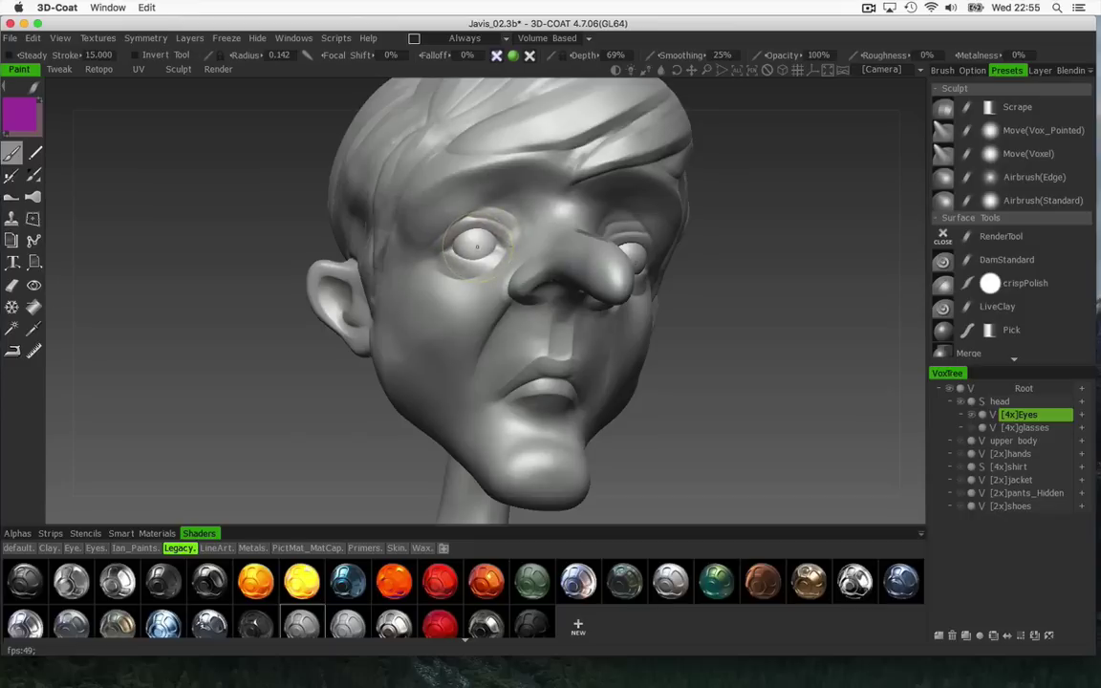
mouse_move(423, 283)
left_mouse_down()
mouse_move(349, 413)
mouse_move(302, 399)
mouse_move(476, 251)
left_mouse_up()
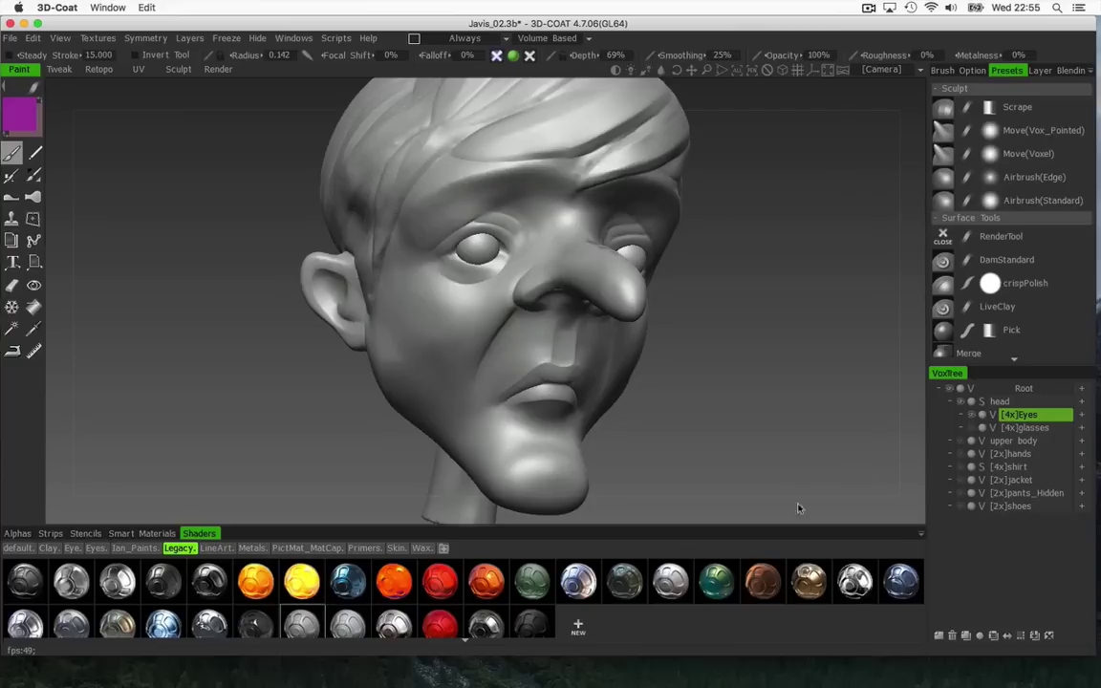
- Display the PictMat_MatCap shader collection and check the eyes' blue irises
left_click(278, 550)
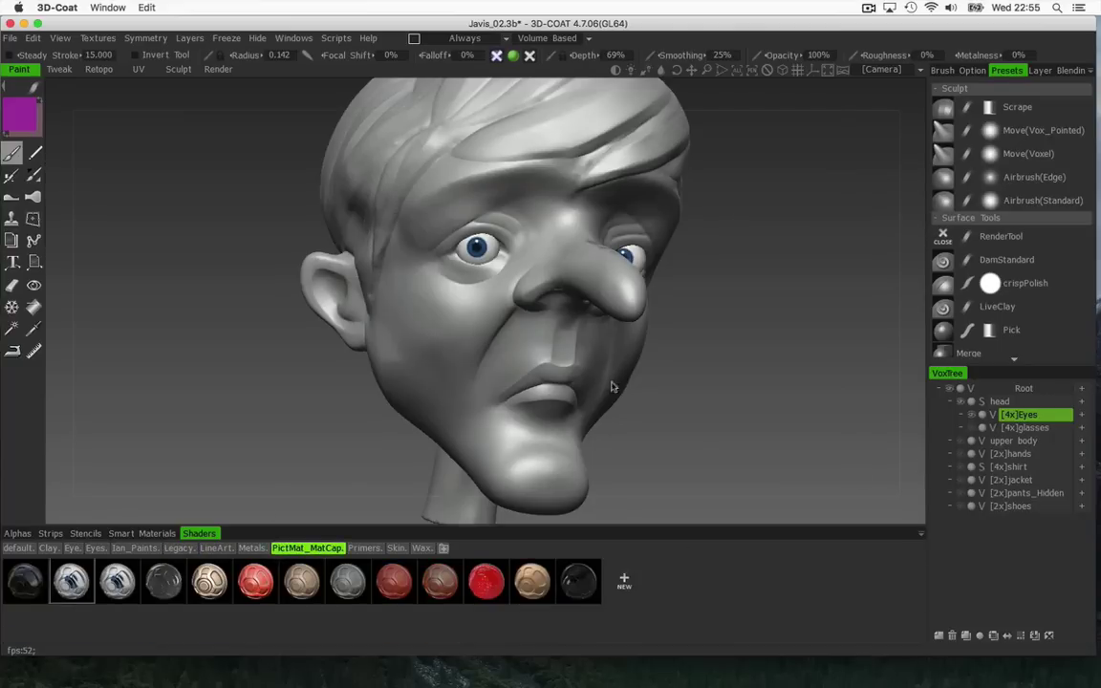
mouse_move(613, 387)
right_mouse_down()
mouse_move(671, 413)
mouse_move(684, 369)
mouse_move(740, 326)
mouse_move(828, 387)
mouse_move(740, 430)
mouse_move(811, 399)
mouse_move(619, 413)
mouse_move(704, 318)
mouse_move(810, 386)
mouse_move(706, 395)
mouse_move(677, 381)
mouse_move(598, 396)
mouse_move(636, 408)
mouse_move(598, 430)
mouse_move(649, 398)
mouse_move(651, 408)
mouse_move(631, 408)
right_mouse_up()
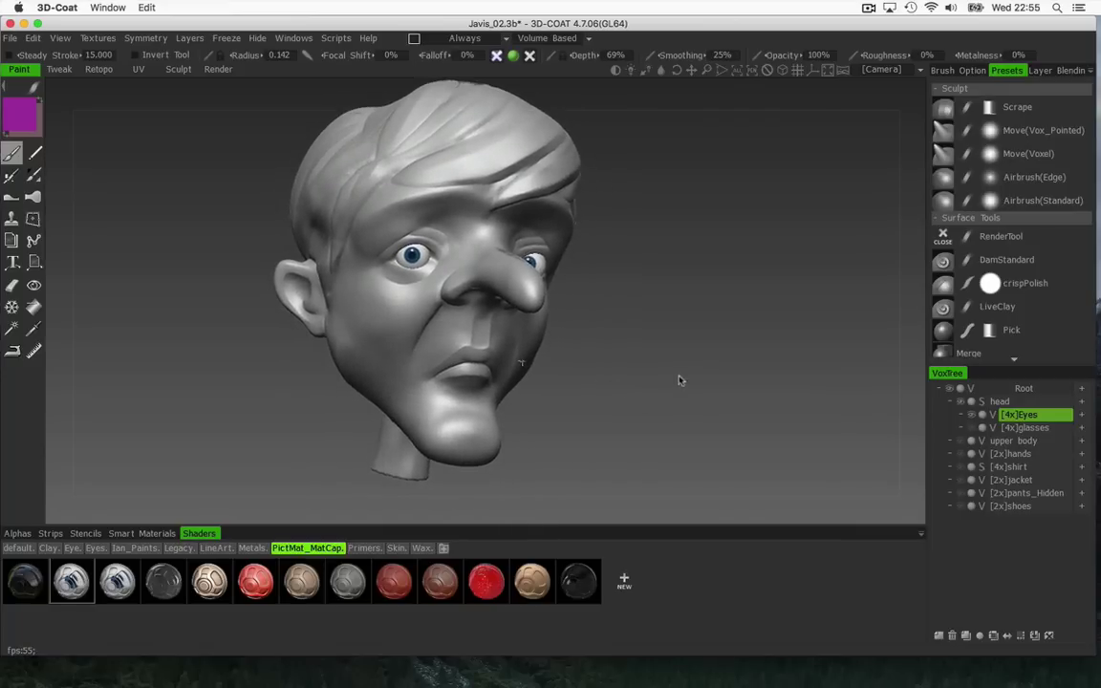